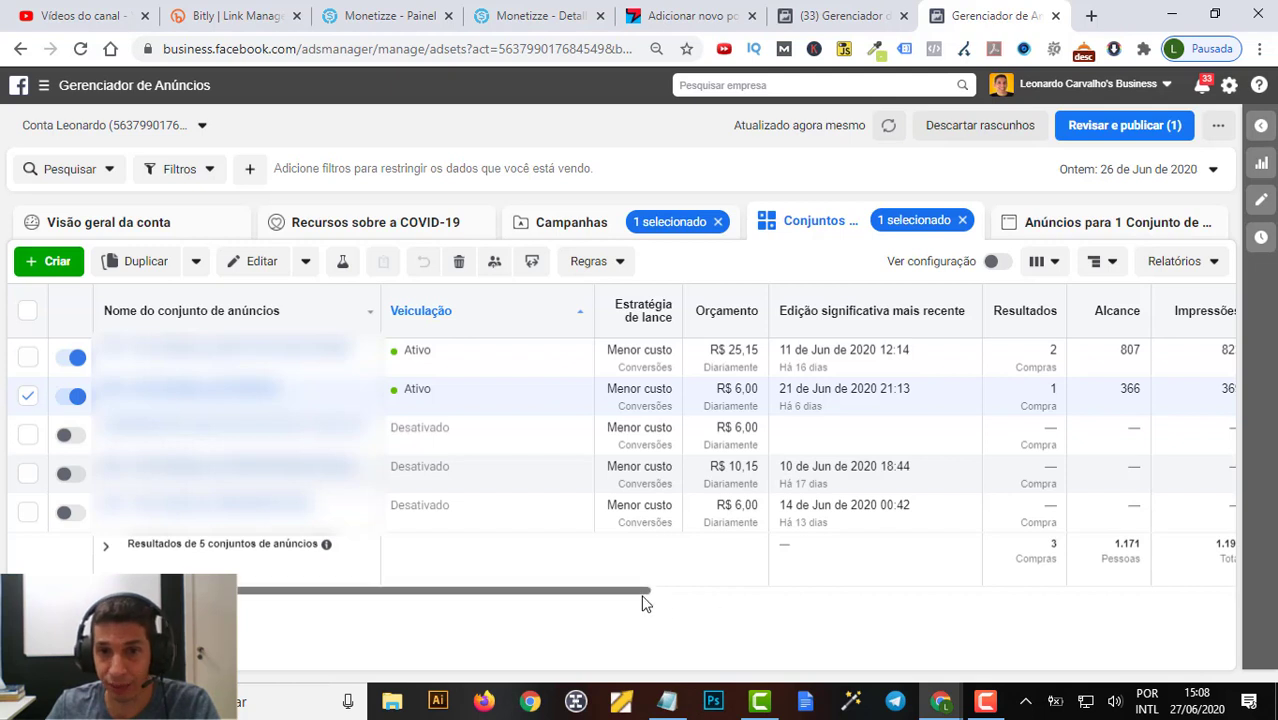
Examine yesterday's daily budget and reach for the two active ad sets
{"action": "left_click_drag", "start_coordinate": [639, 597], "coordinate": [622, 594]}
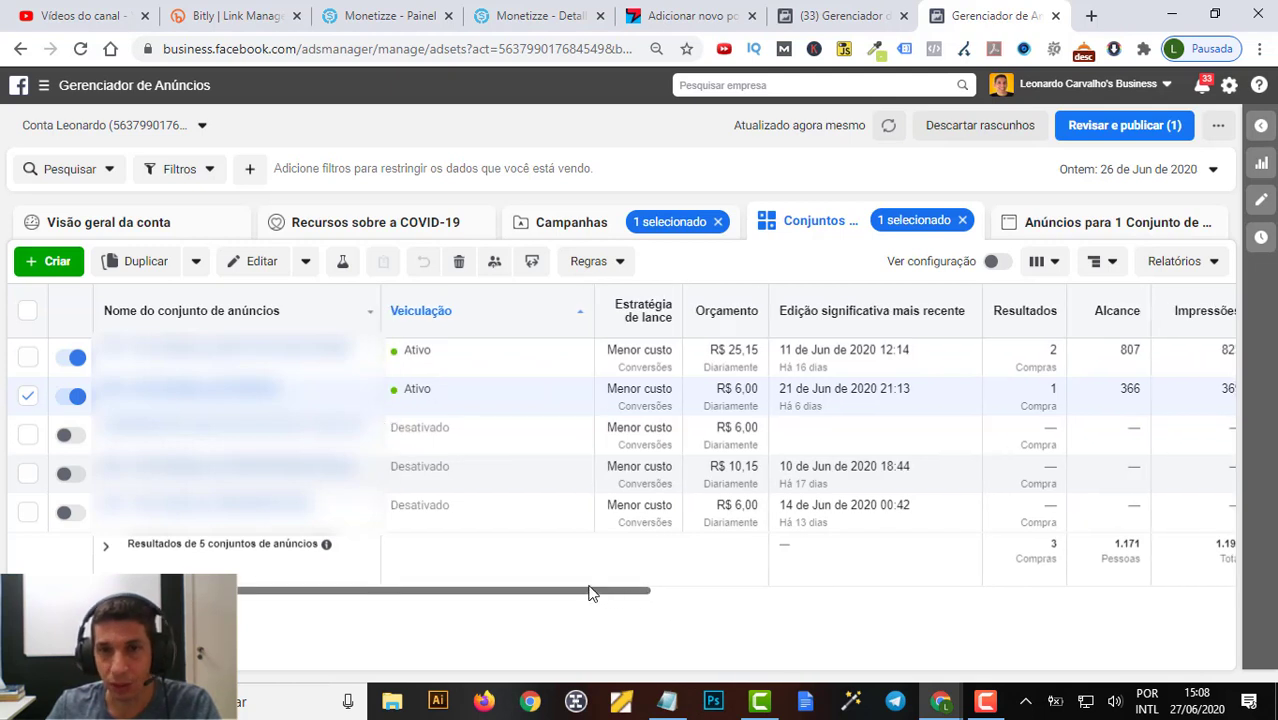
{"action": "mouse_move", "coordinate": [697, 358]}
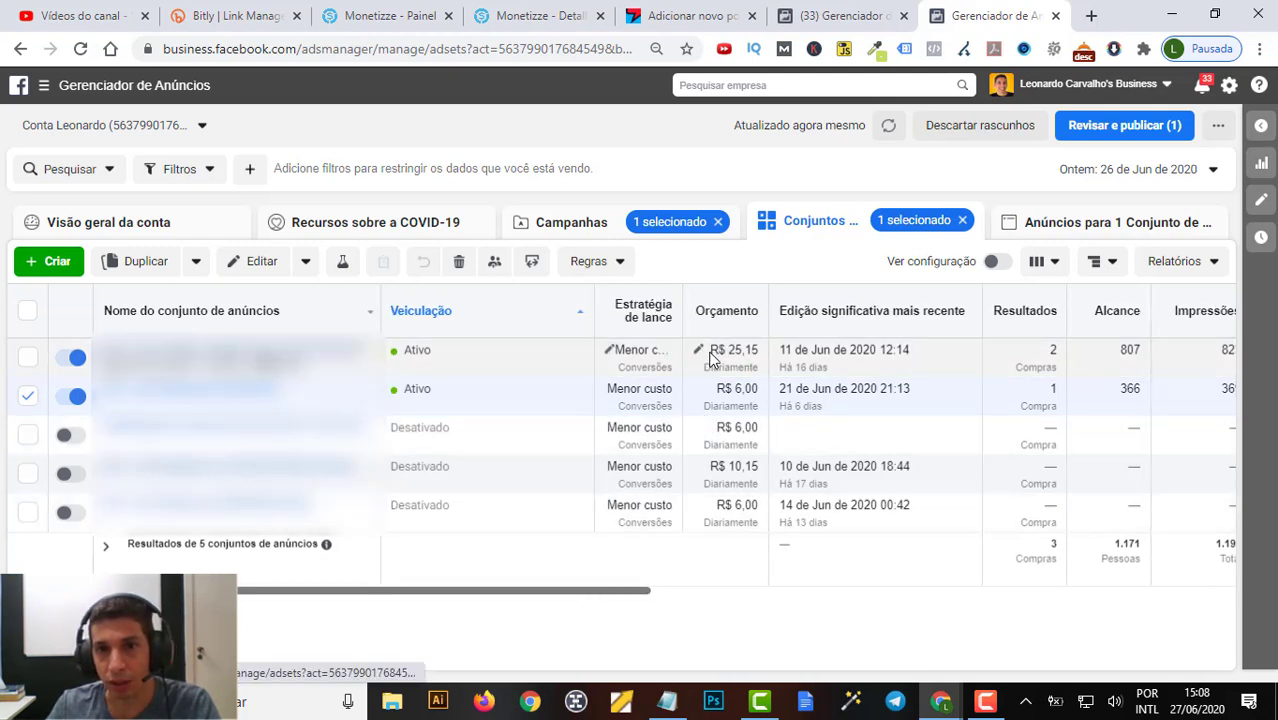
{"action": "double_click", "coordinate": [737, 351]}
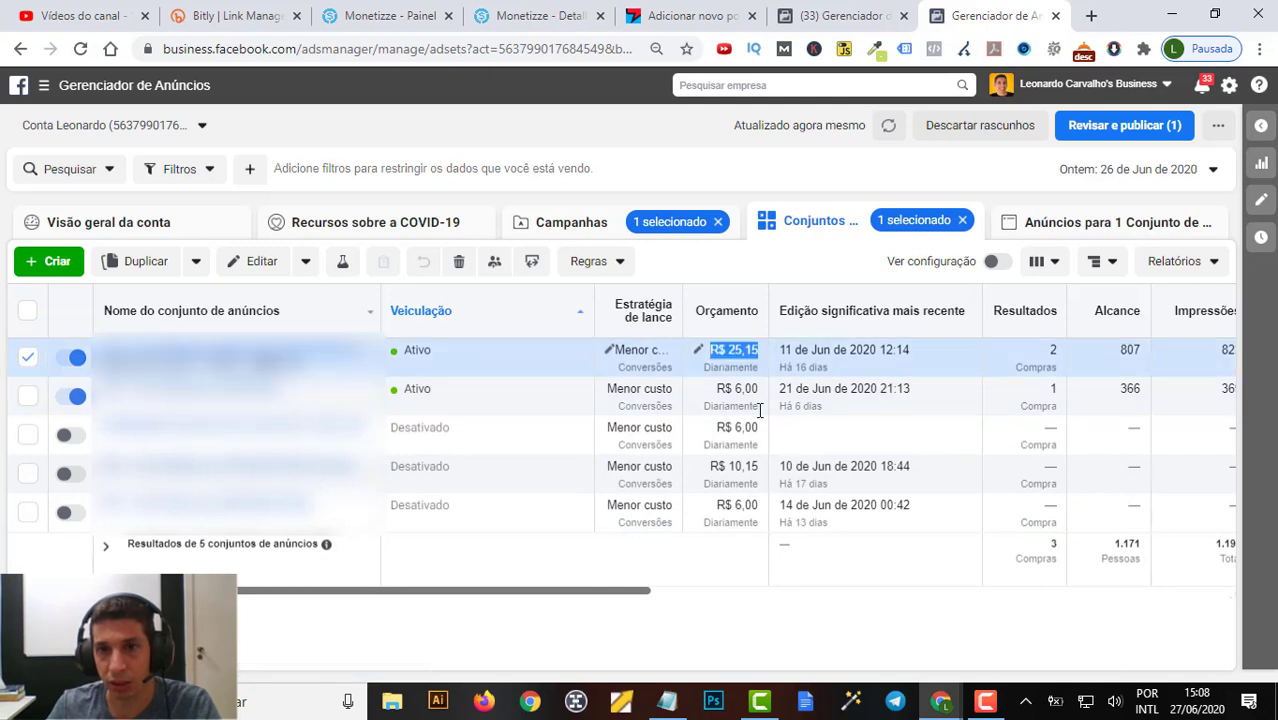
{"action": "left_click_drag", "start_coordinate": [644, 598], "coordinate": [669, 597]}
{"action": "scroll", "coordinate": [637, 600], "scroll_direction": "left", "scroll_amount": 2}
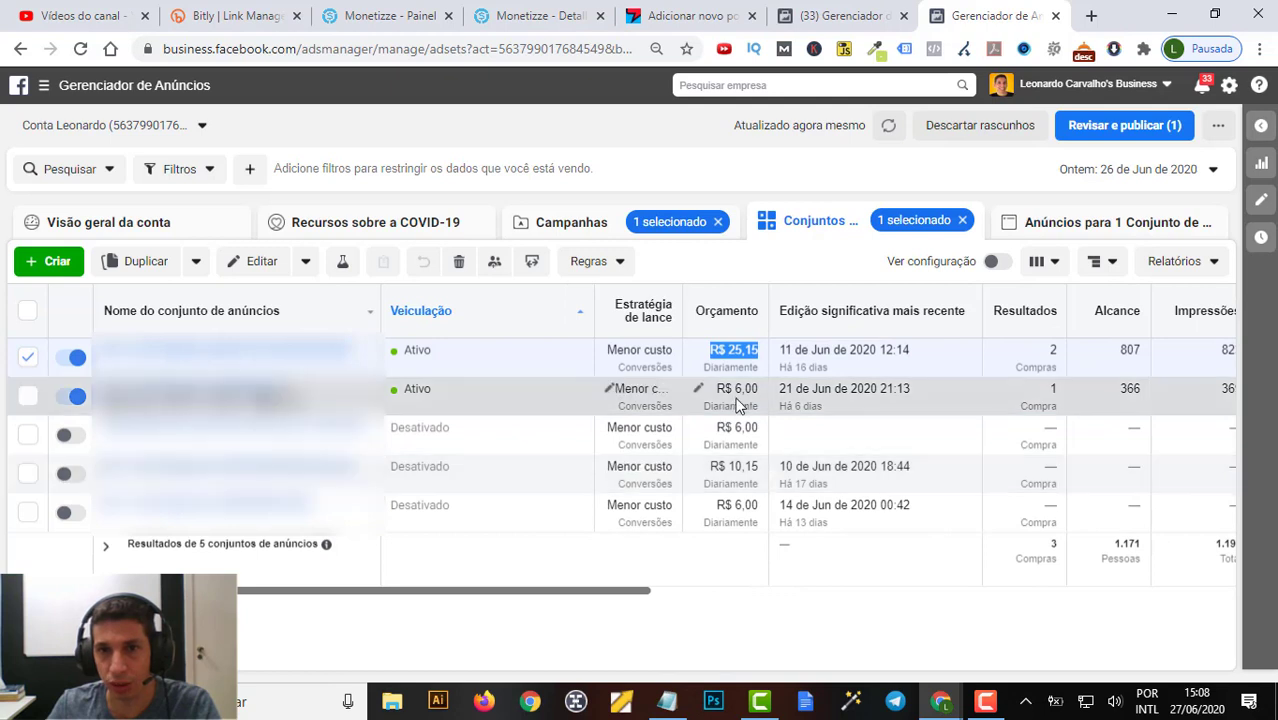
{"action": "left_click_drag", "start_coordinate": [642, 593], "coordinate": [728, 600]}
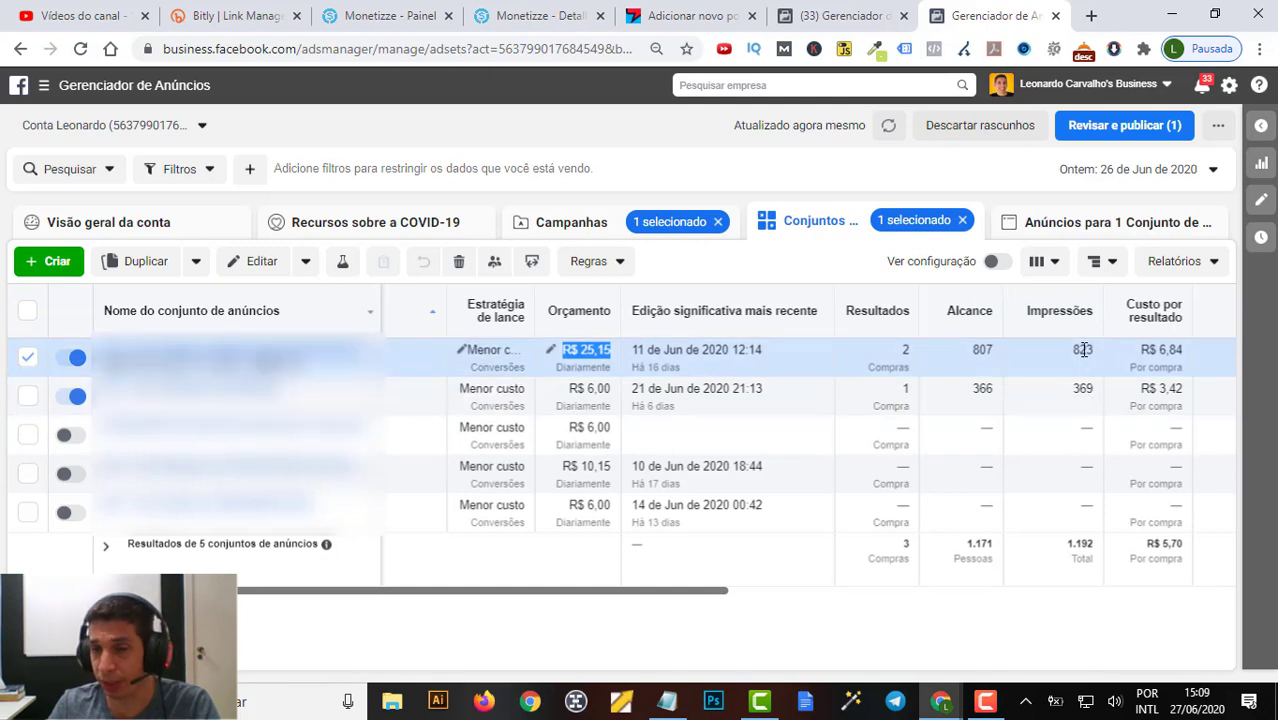
{"action": "double_click", "coordinate": [982, 350]}
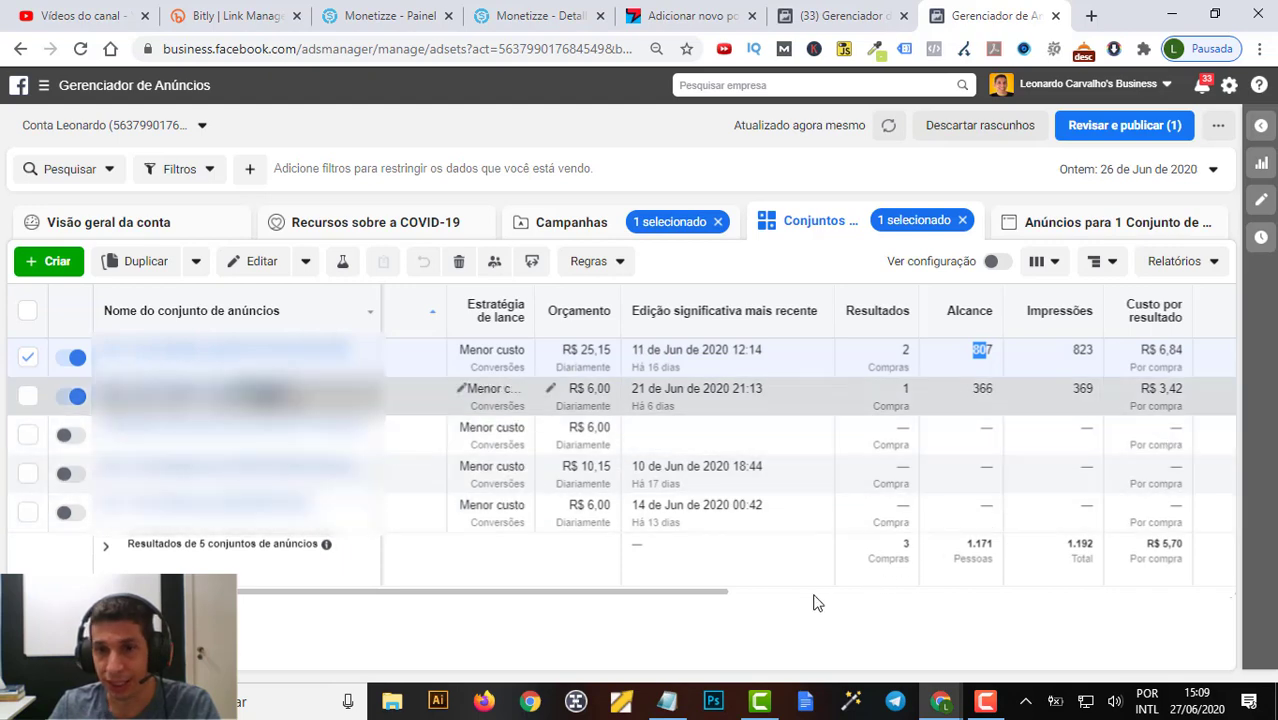
Compare the cost per result and amount spent of the two active ad sets
{"action": "left_click_drag", "start_coordinate": [719, 596], "coordinate": [875, 603]}
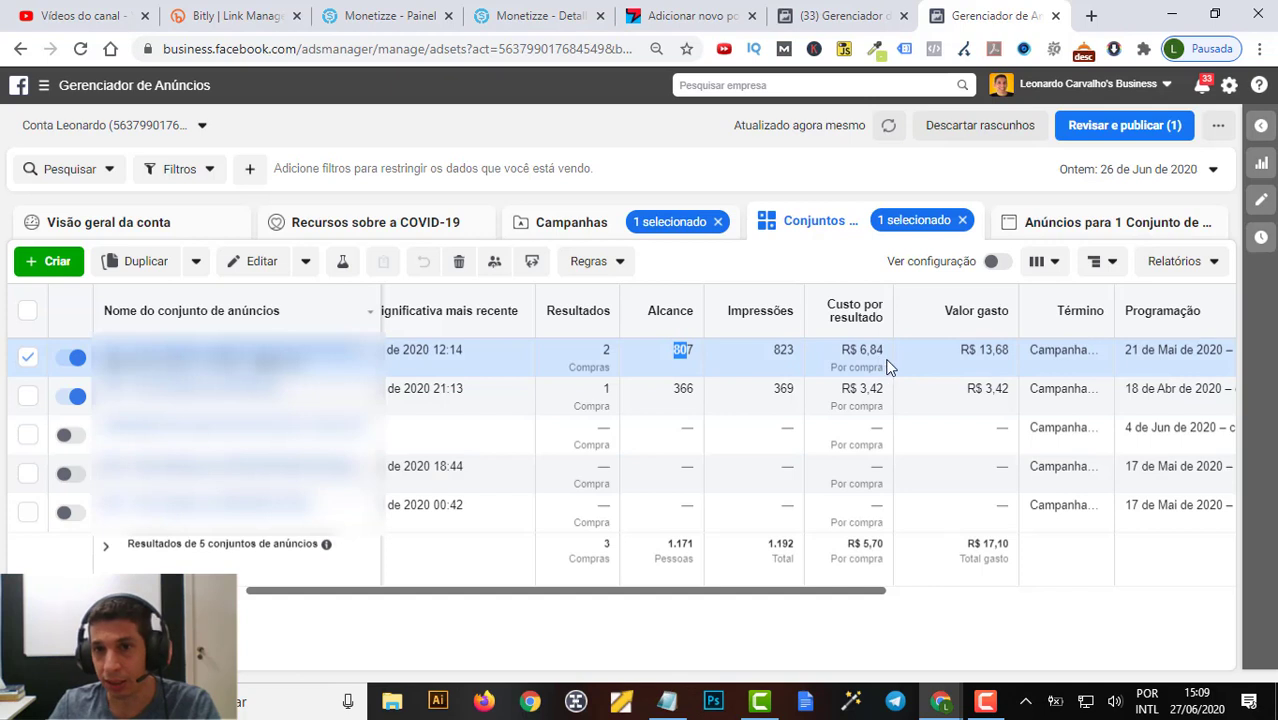
{"action": "left_click_drag", "start_coordinate": [884, 351], "coordinate": [840, 353]}
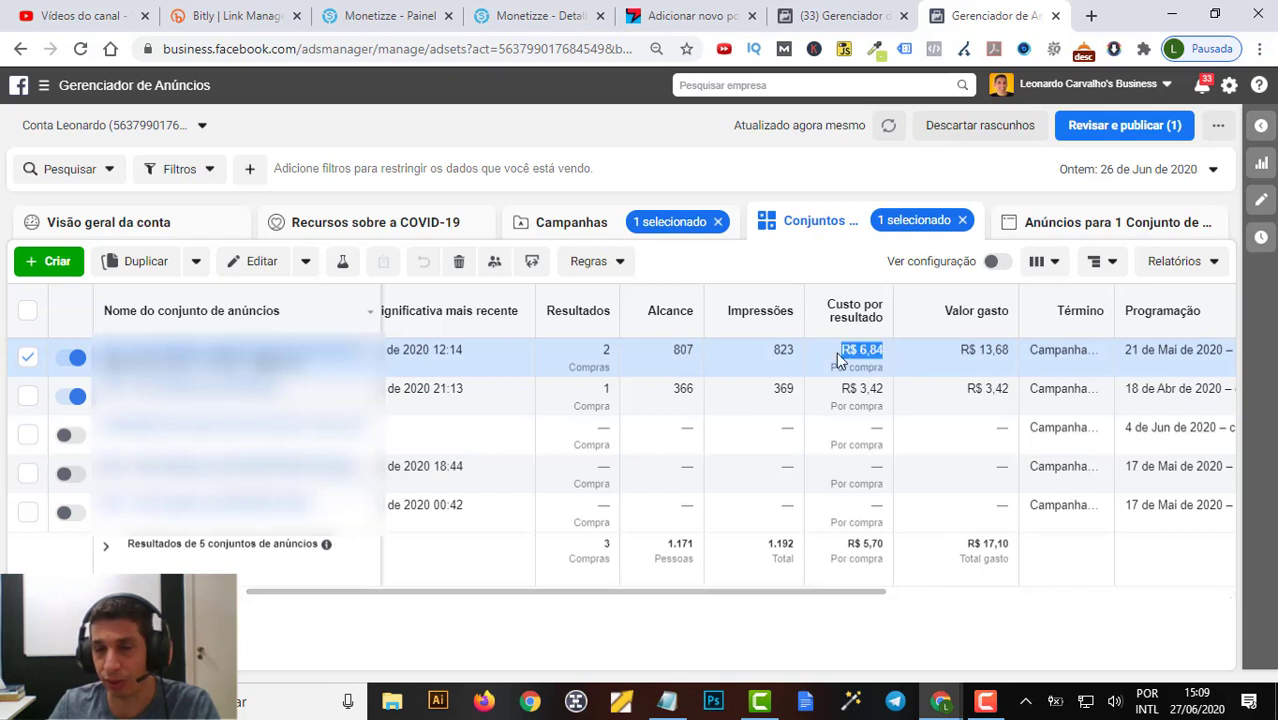
{"action": "left_click", "coordinate": [879, 391]}
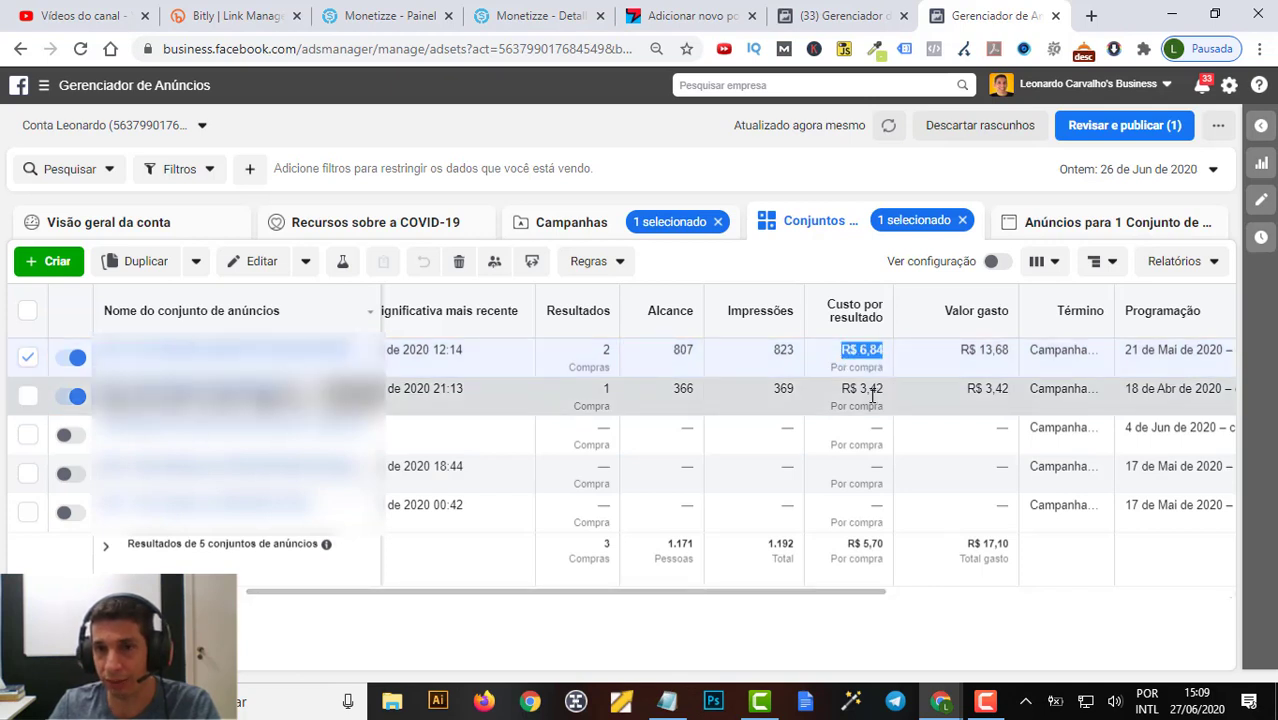
{"action": "left_click_drag", "start_coordinate": [842, 391], "coordinate": [889, 395]}
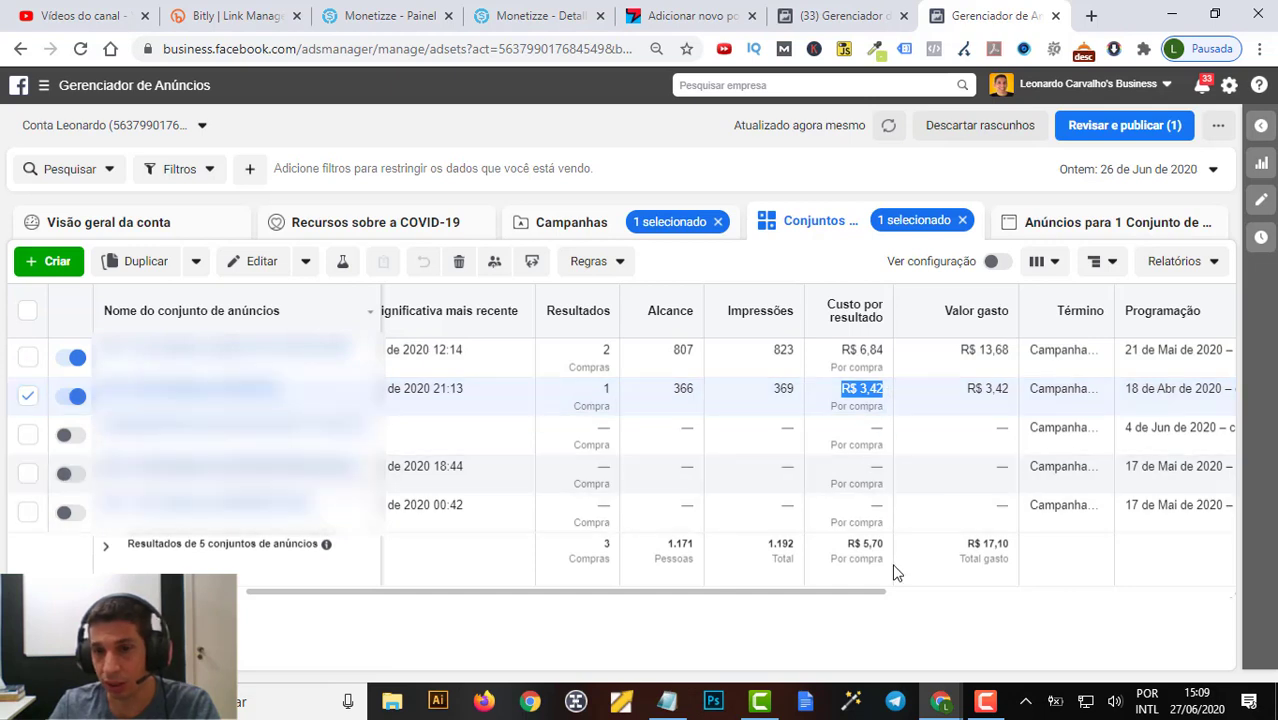
{"action": "left_click_drag", "start_coordinate": [869, 598], "coordinate": [914, 600]}
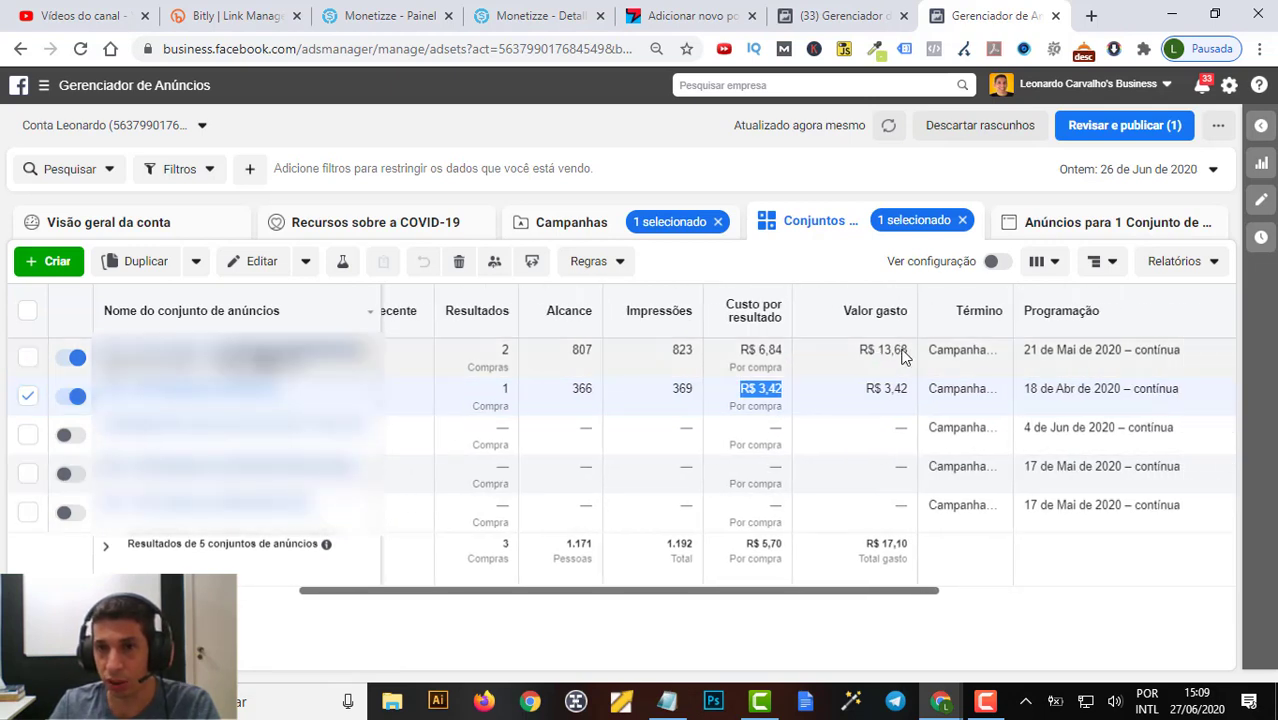
{"action": "left_click_drag", "start_coordinate": [908, 351], "coordinate": [870, 355]}
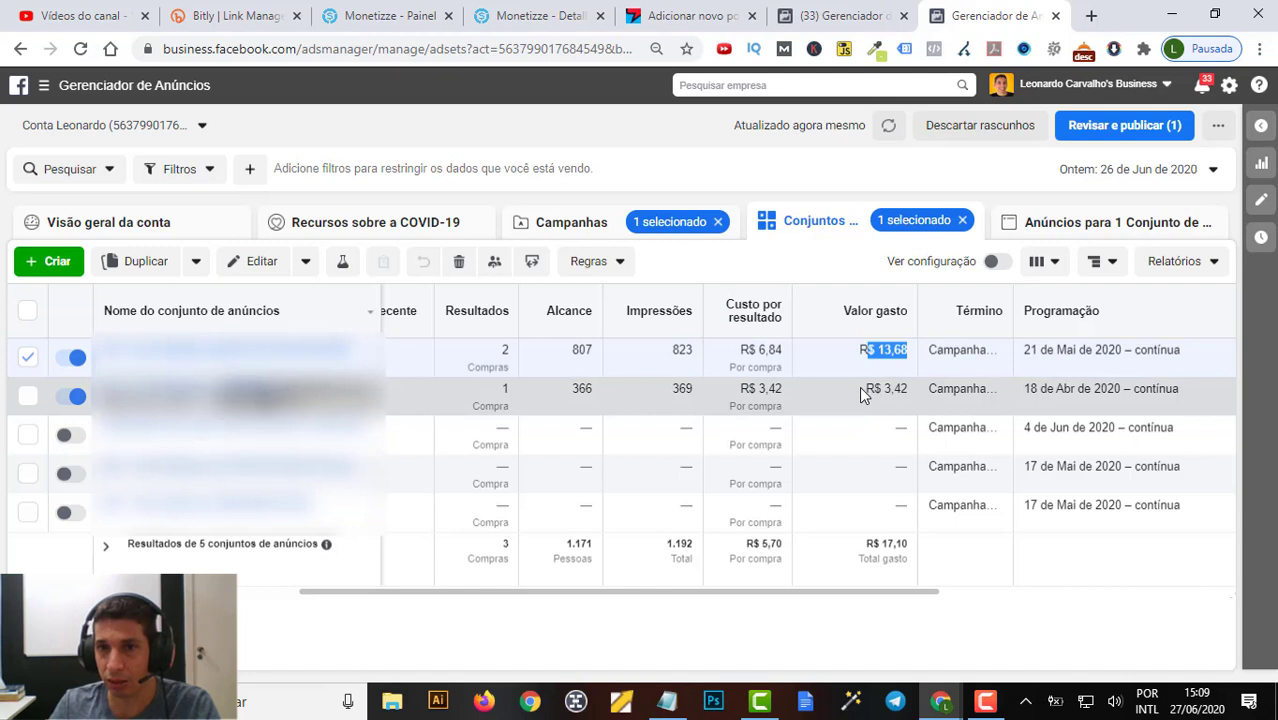
{"action": "left_click_drag", "start_coordinate": [864, 396], "coordinate": [908, 391]}
{"action": "left_click_drag", "start_coordinate": [784, 395], "coordinate": [757, 390]}
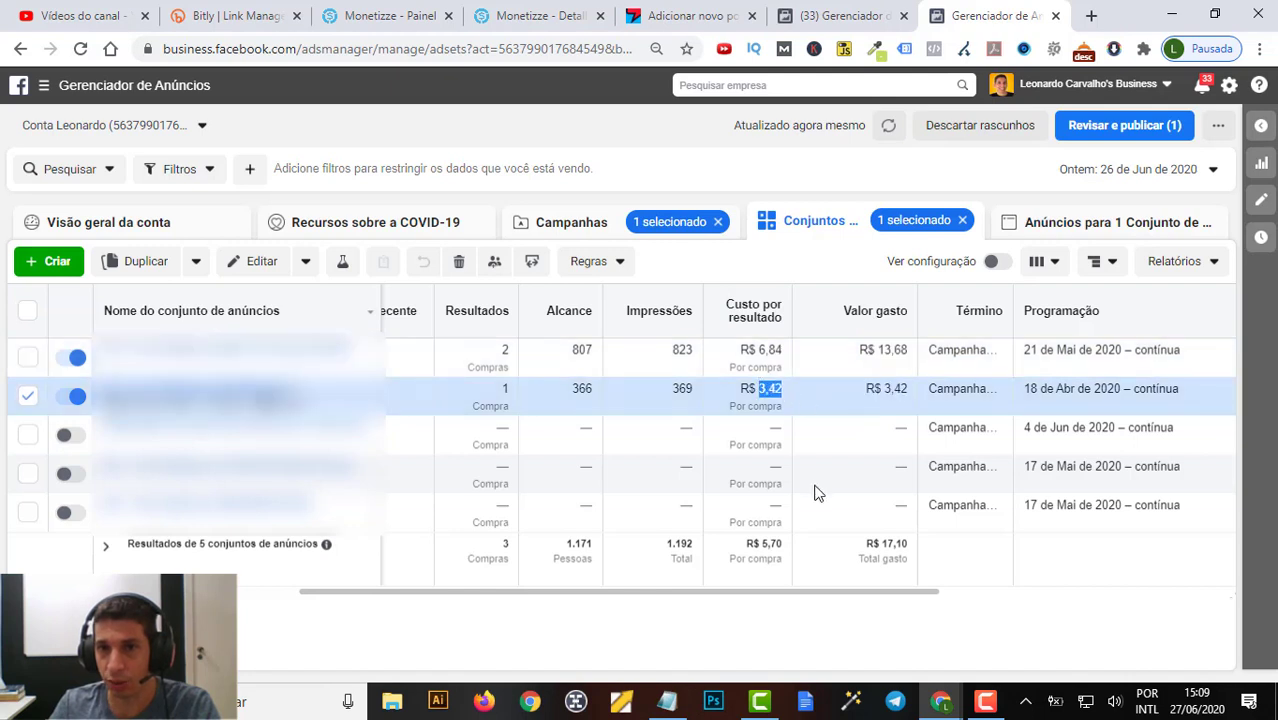
Examine the purchase conversion value and return on investment of both active ad sets
{"action": "left_click_drag", "start_coordinate": [890, 591], "coordinate": [1101, 571]}
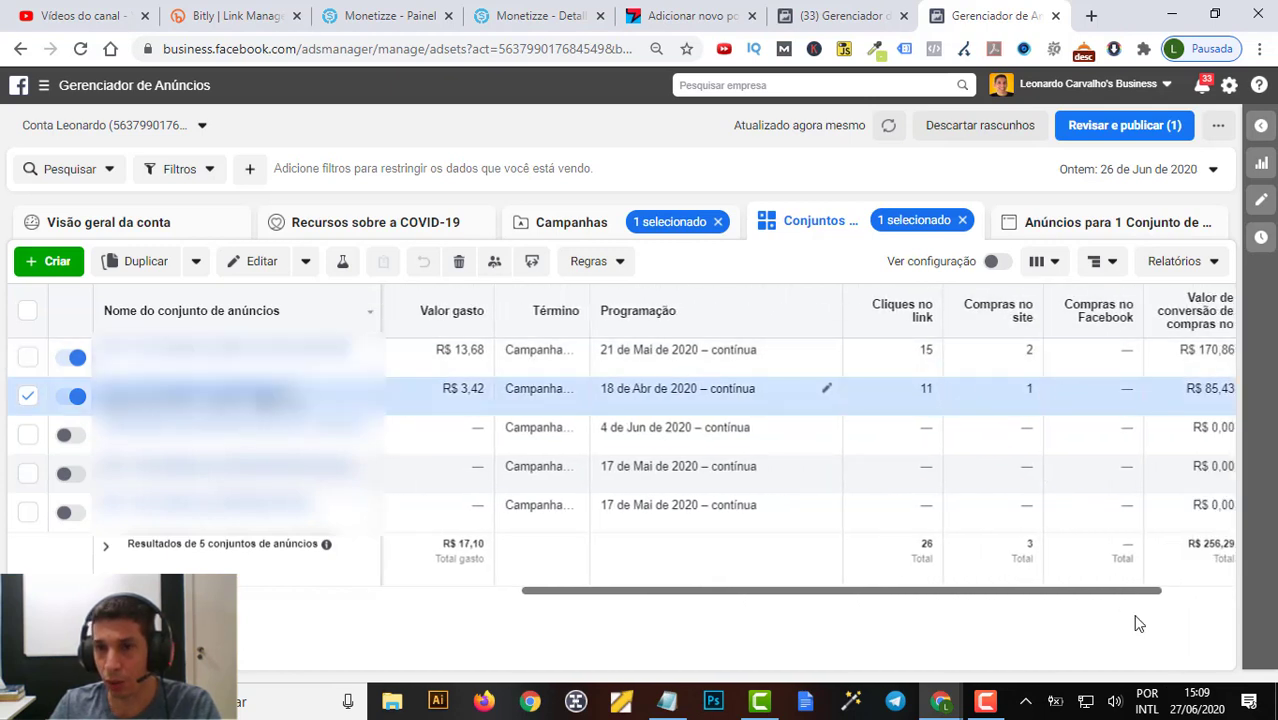
{"action": "left_click_drag", "start_coordinate": [1135, 593], "coordinate": [1199, 594]}
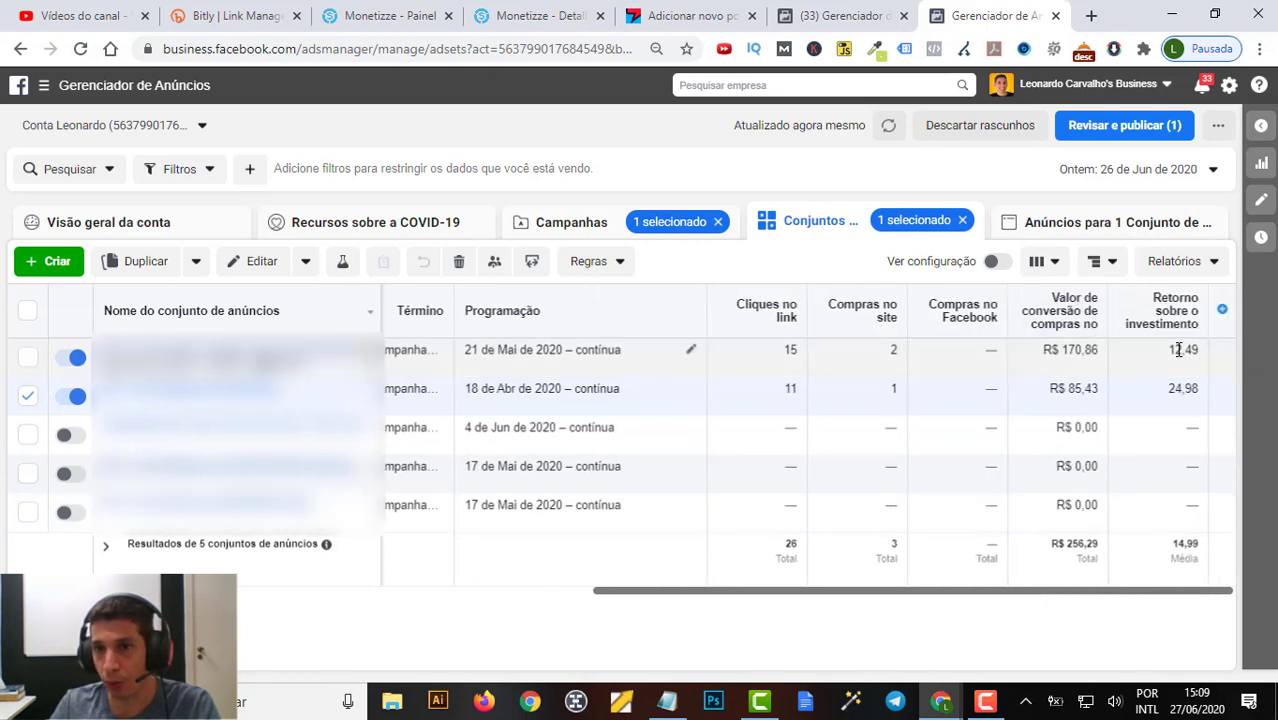
{"action": "left_click_drag", "start_coordinate": [1098, 389], "coordinate": [1060, 390]}
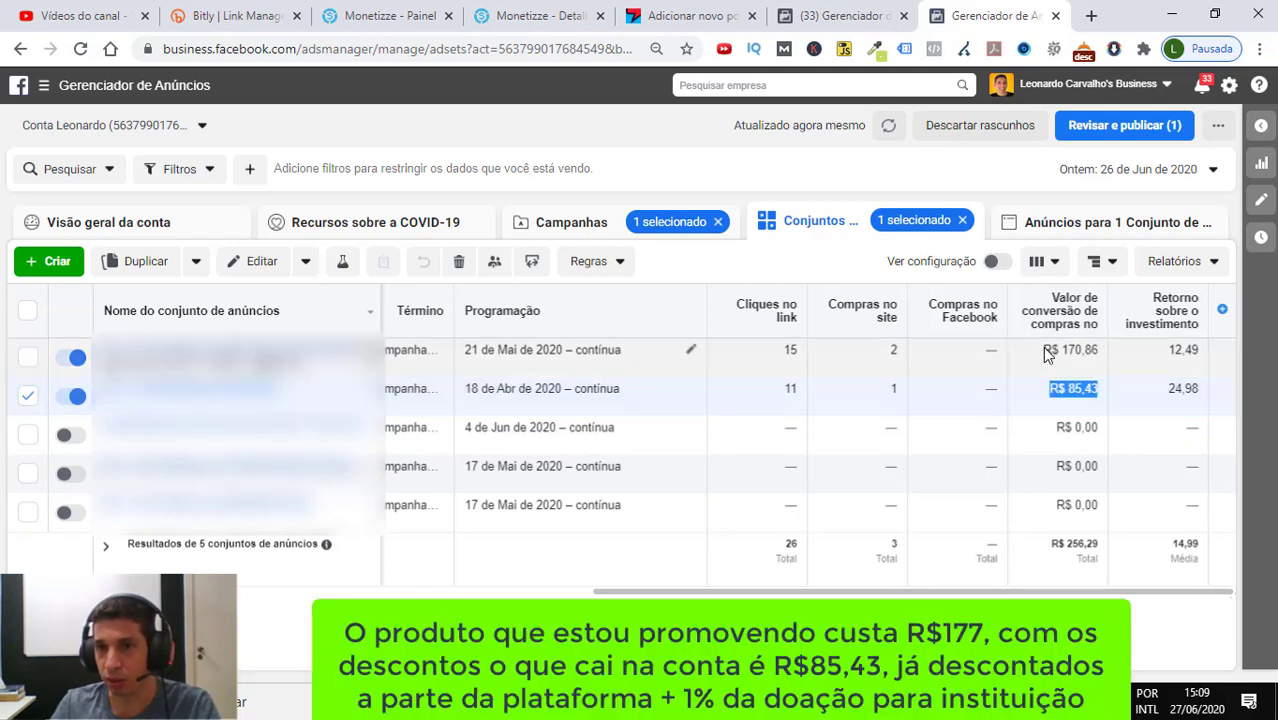
{"action": "left_click_drag", "start_coordinate": [1043, 350], "coordinate": [1201, 351]}
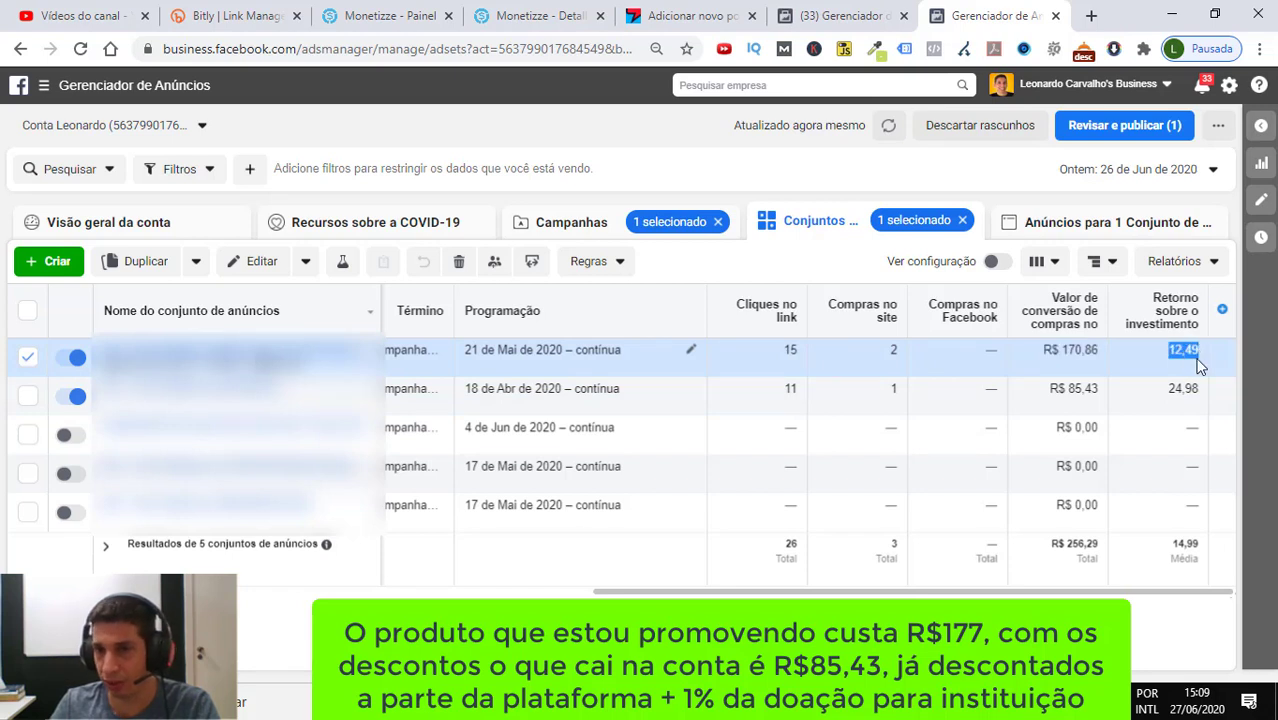
{"action": "double_click", "coordinate": [1161, 389]}
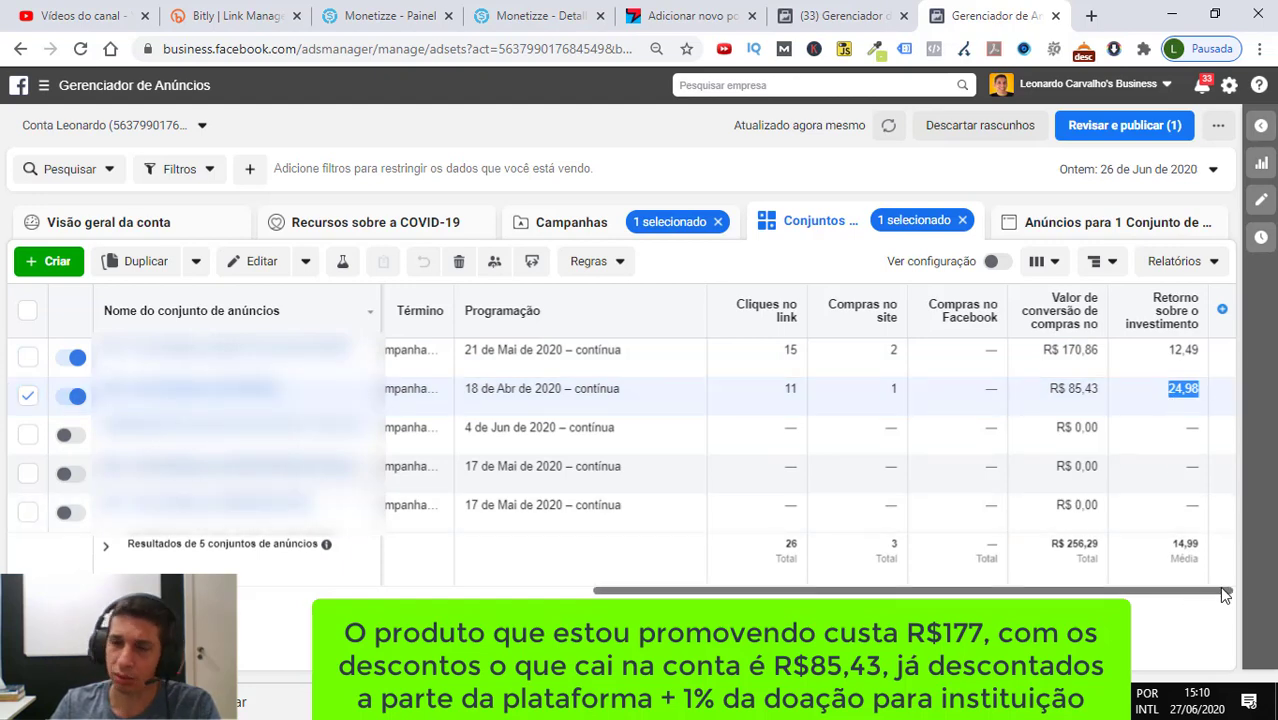
Set the report's date range to Hoje and refresh the ad set data
{"action": "left_click_drag", "start_coordinate": [1150, 596], "coordinate": [878, 590]}
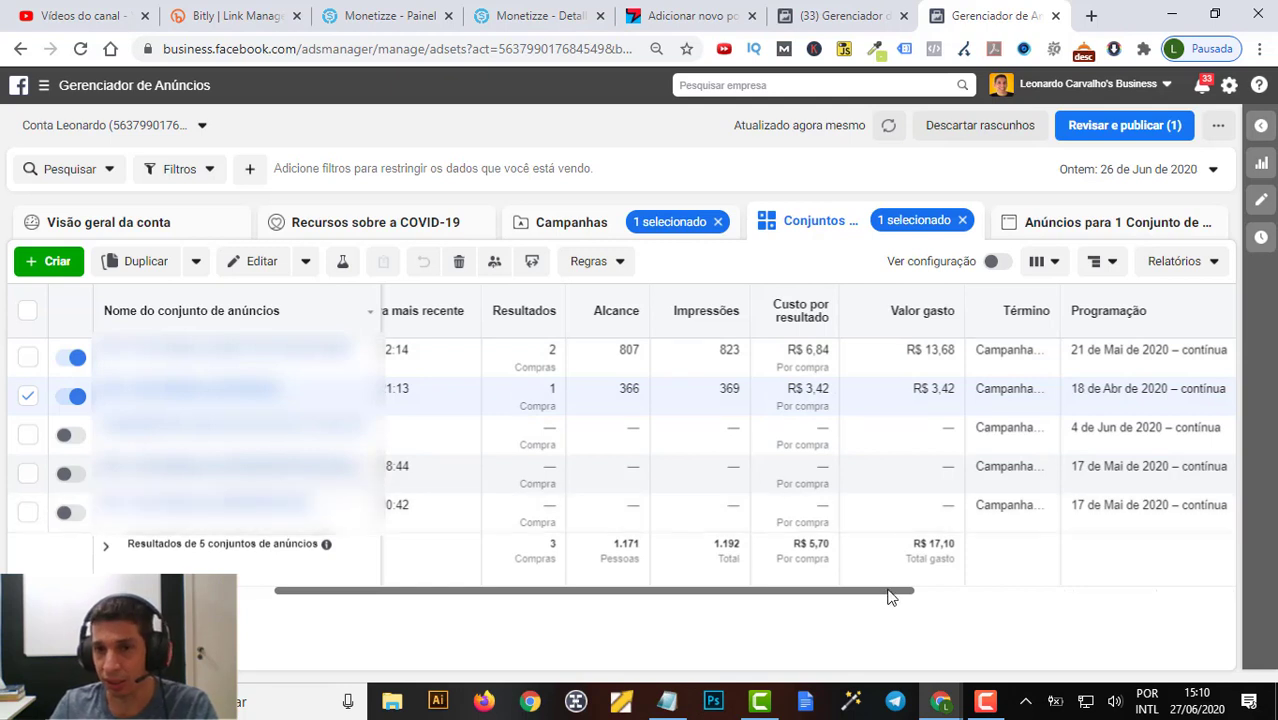
{"action": "left_click_drag", "start_coordinate": [893, 592], "coordinate": [910, 596]}
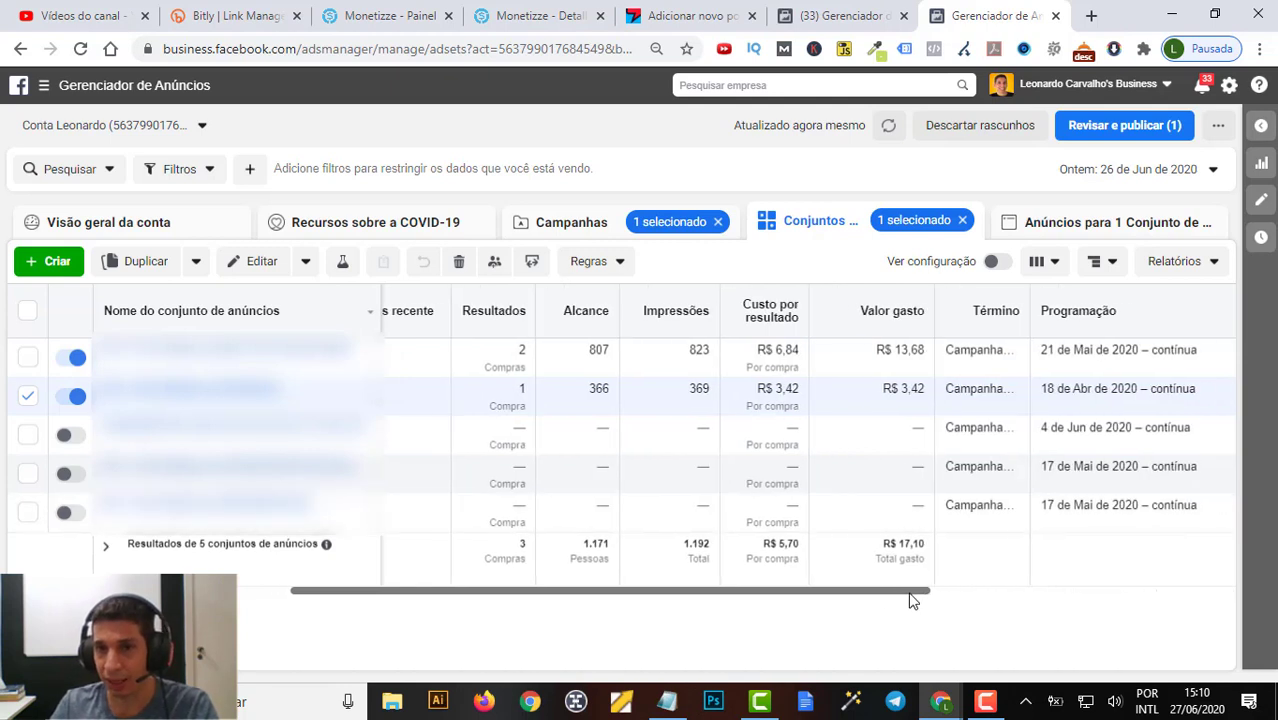
{"action": "left_click", "coordinate": [1210, 174]}
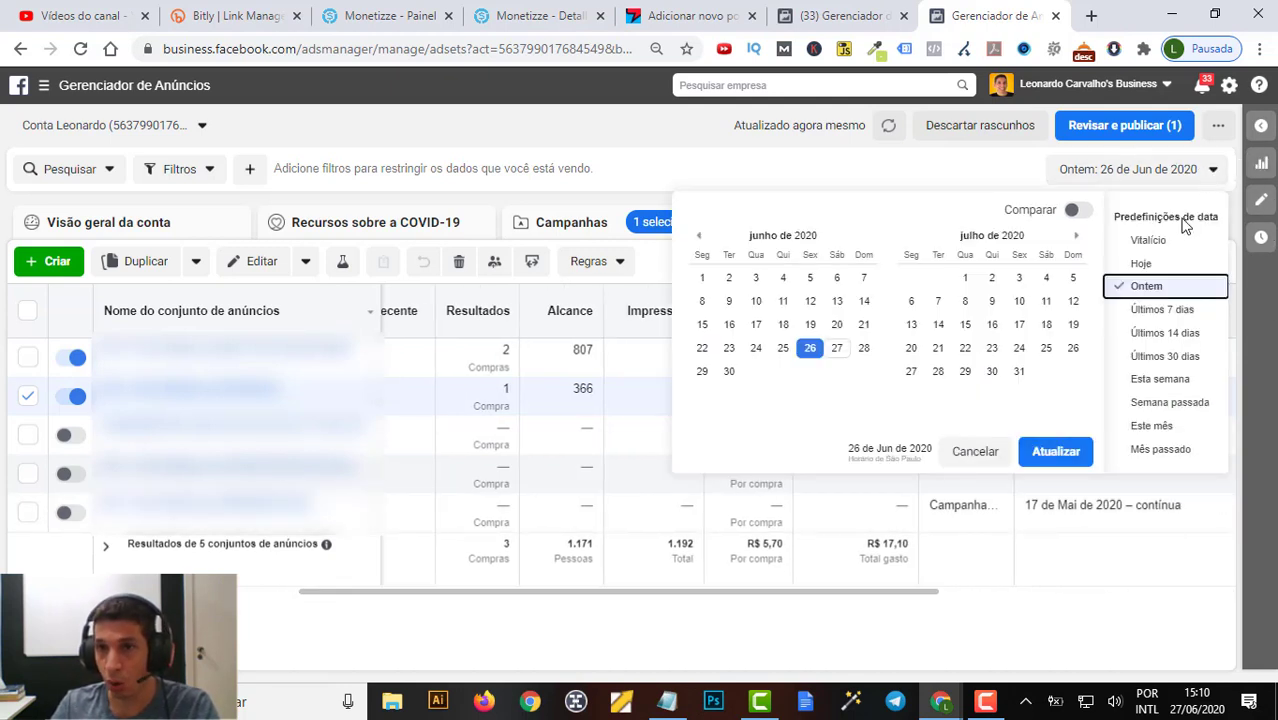
{"action": "left_click", "coordinate": [1177, 266]}
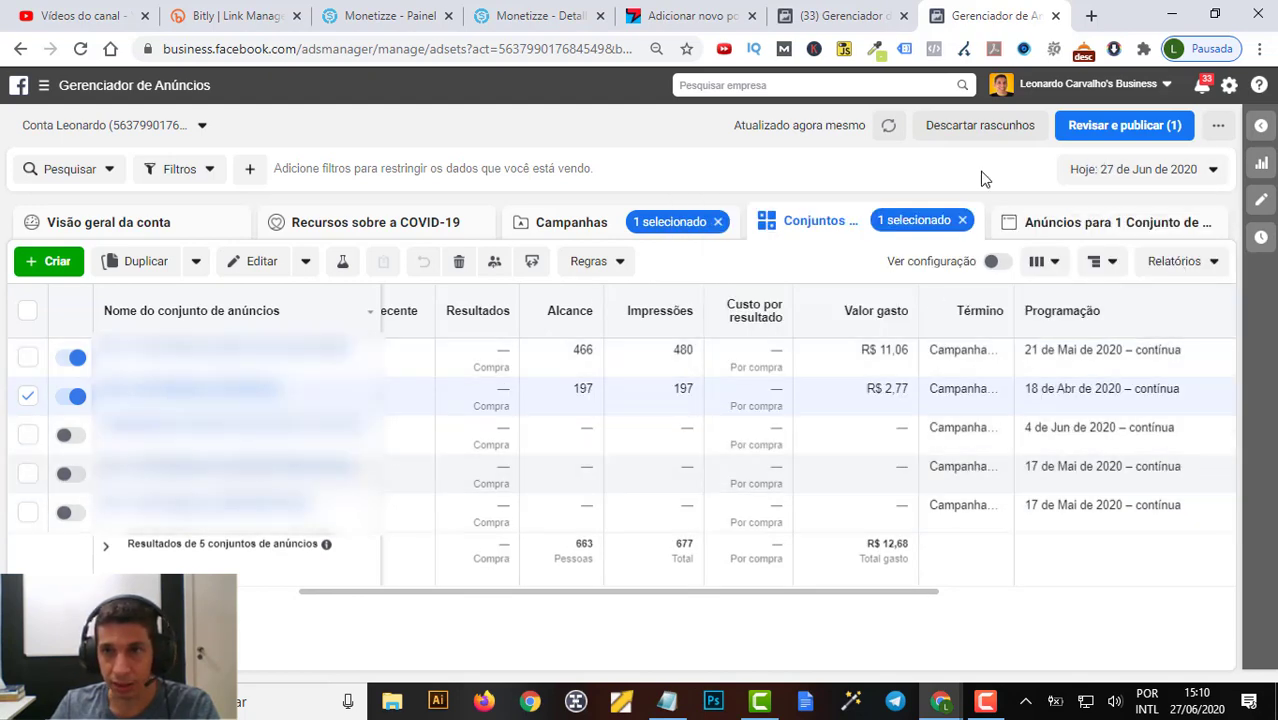
{"action": "left_click", "coordinate": [886, 129]}
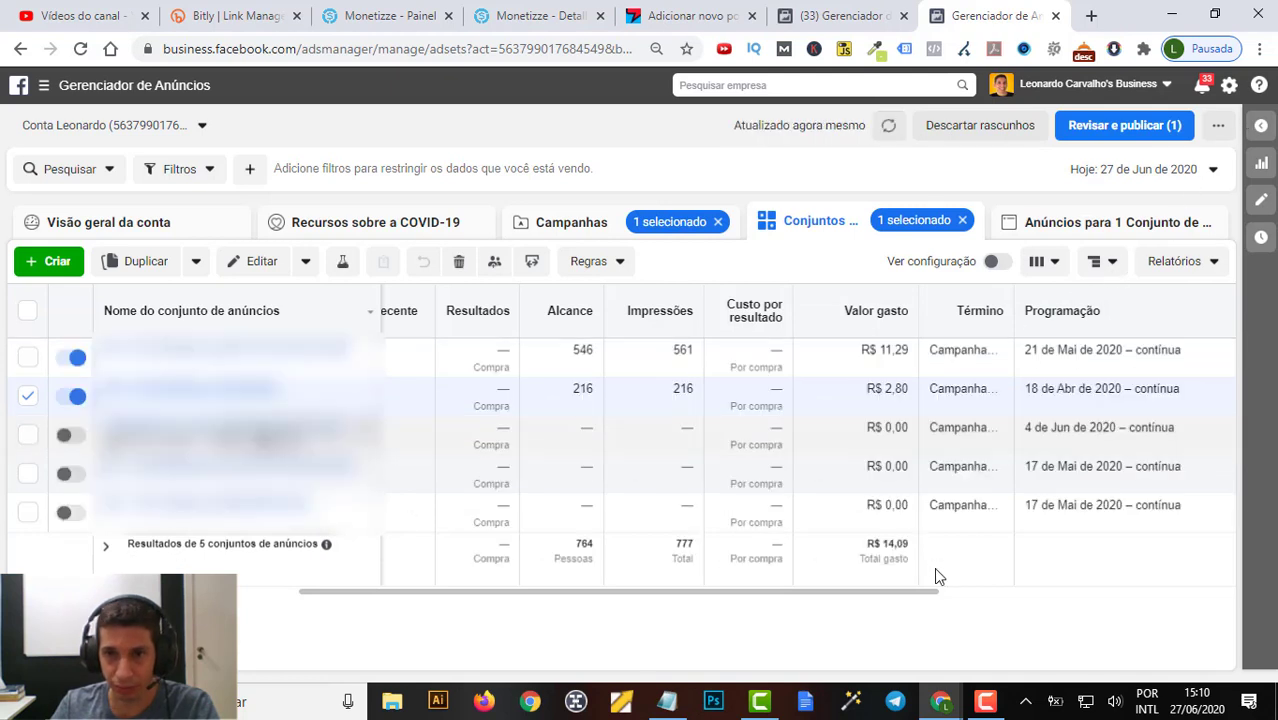
Review today's reach, amount spent, link clicks, purchases and return on investment for the two active ad sets
{"action": "scroll", "coordinate": [886, 588], "scroll_direction": "left", "scroll_amount": 2}
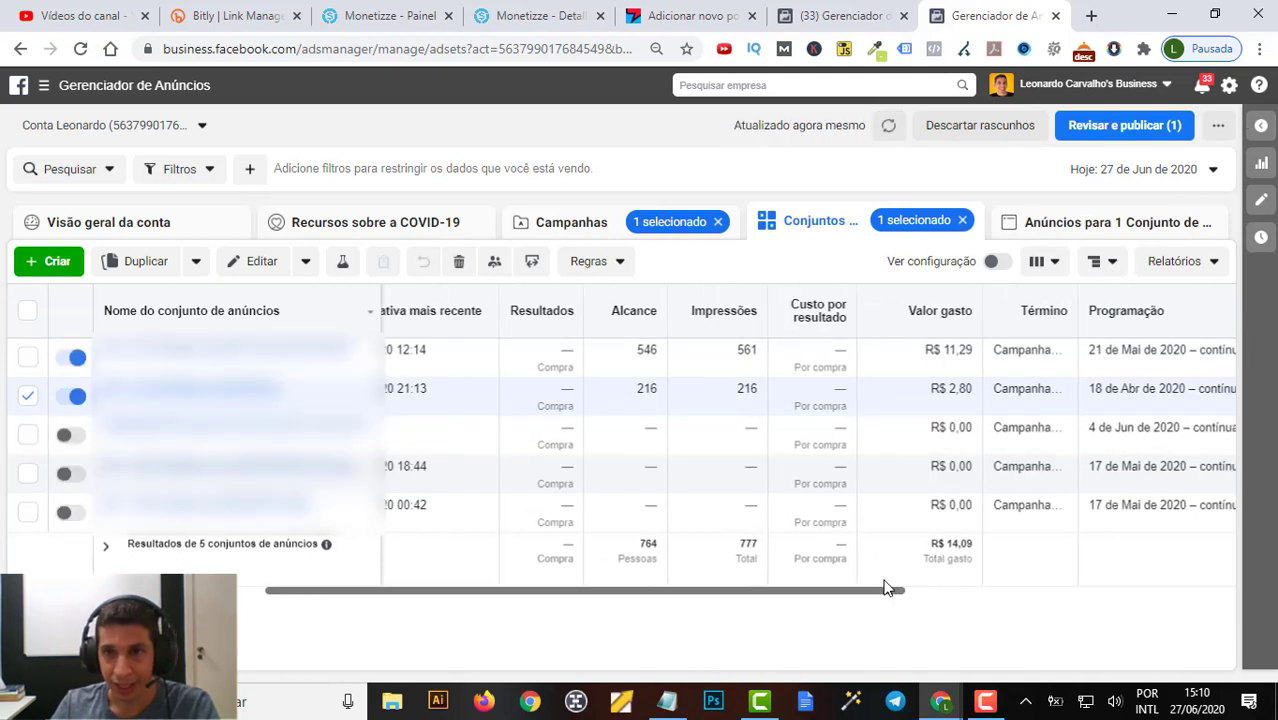
{"action": "left_click_drag", "start_coordinate": [889, 588], "coordinate": [862, 596]}
{"action": "left_click_drag", "start_coordinate": [670, 357], "coordinate": [710, 358]}
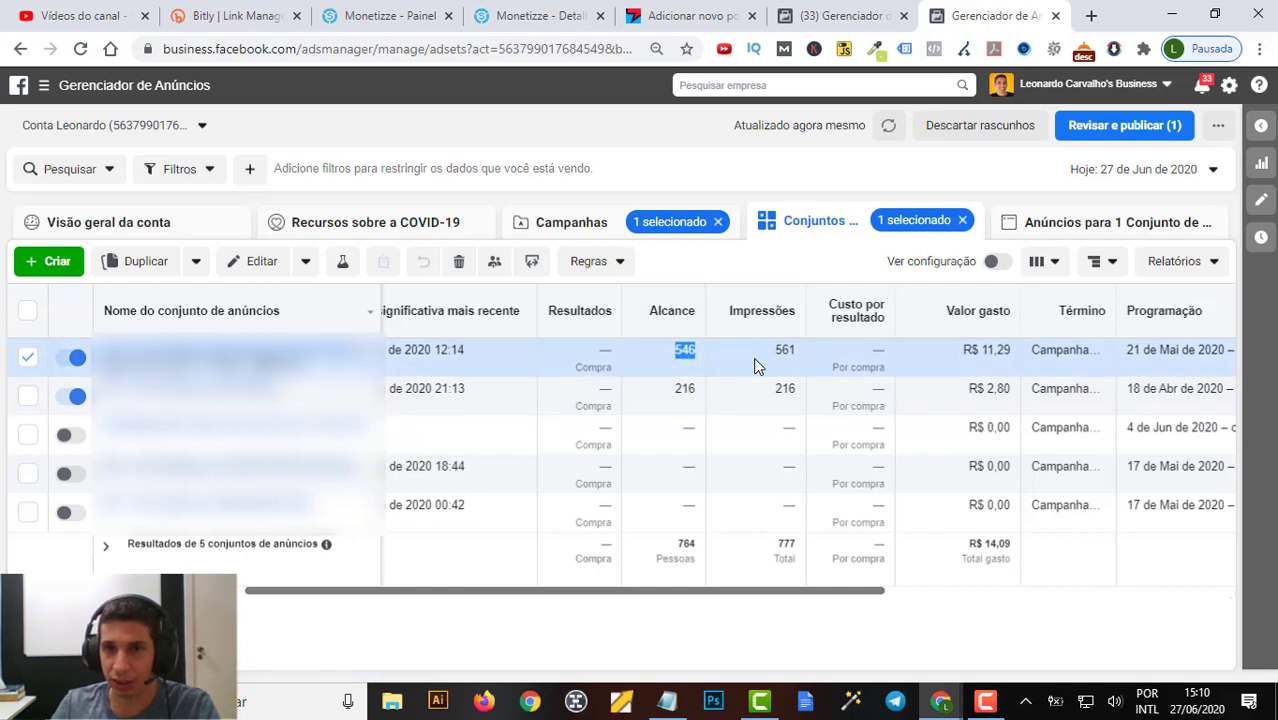
{"action": "double_click", "coordinate": [709, 394]}
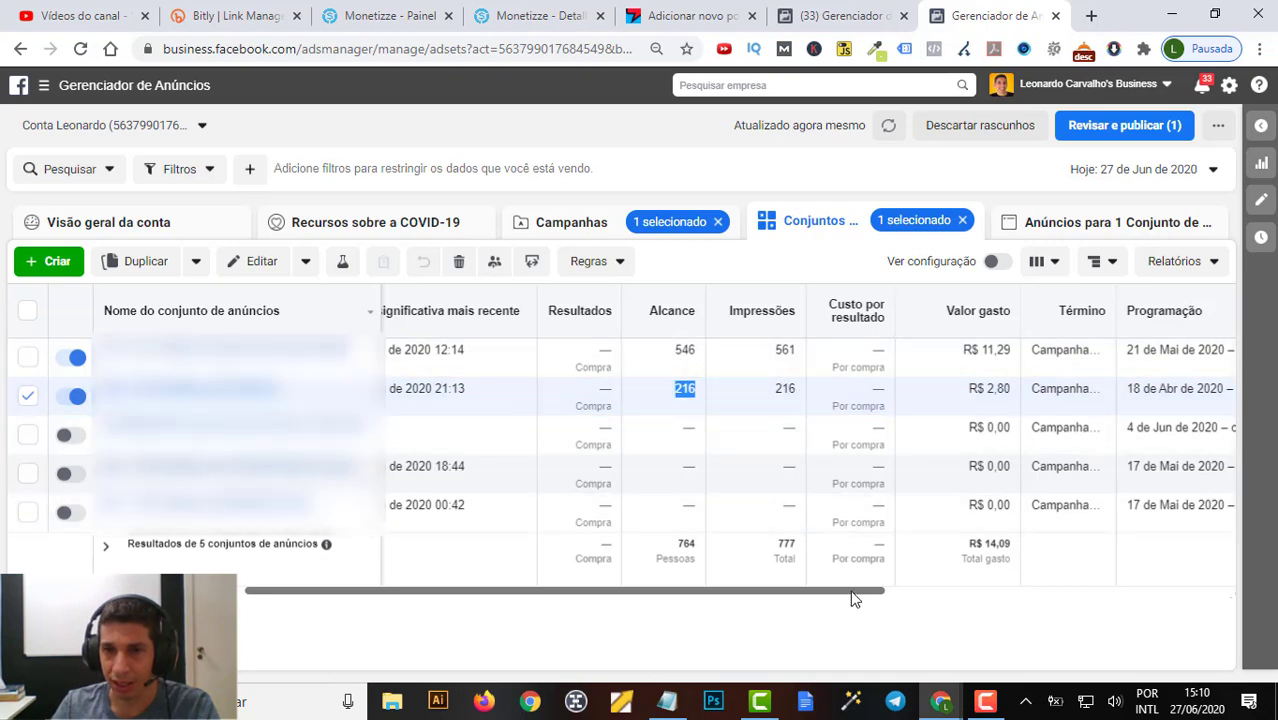
{"action": "left_click_drag", "start_coordinate": [856, 594], "coordinate": [1004, 598]}
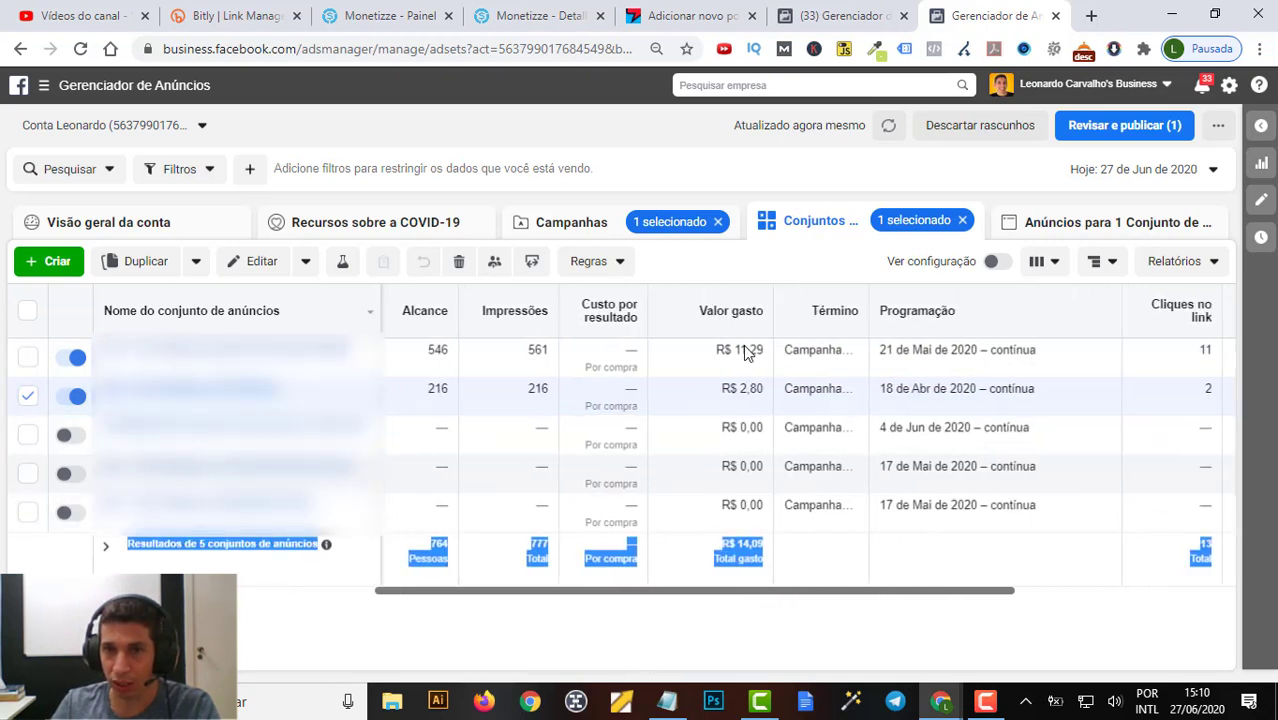
{"action": "left_click_drag", "start_coordinate": [724, 346], "coordinate": [764, 350]}
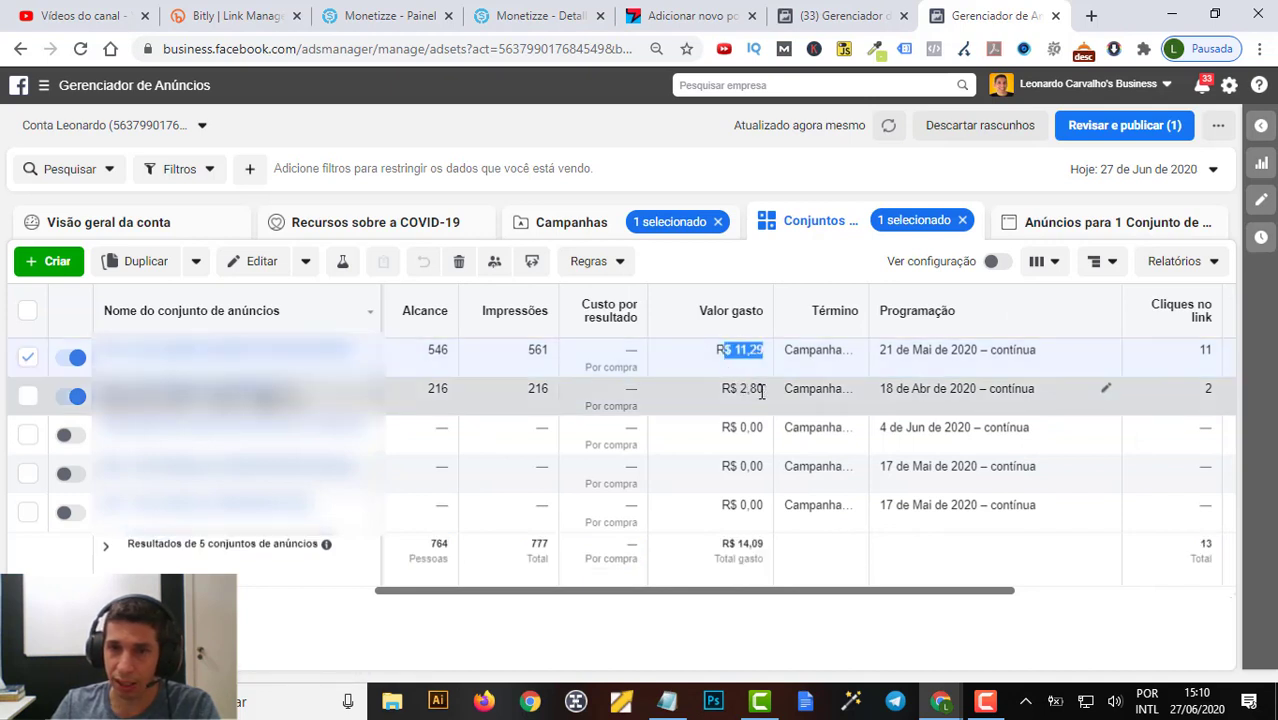
{"action": "left_click_drag", "start_coordinate": [721, 390], "coordinate": [764, 392]}
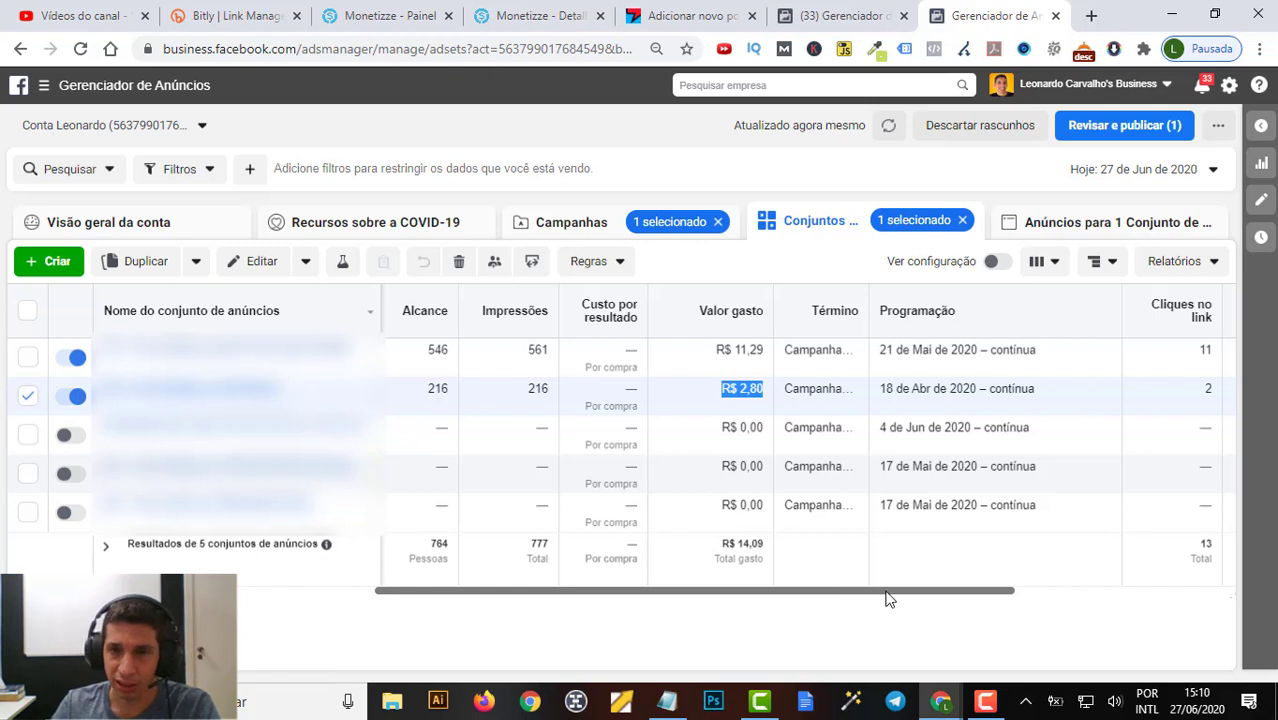
{"action": "left_click_drag", "start_coordinate": [910, 596], "coordinate": [1132, 597]}
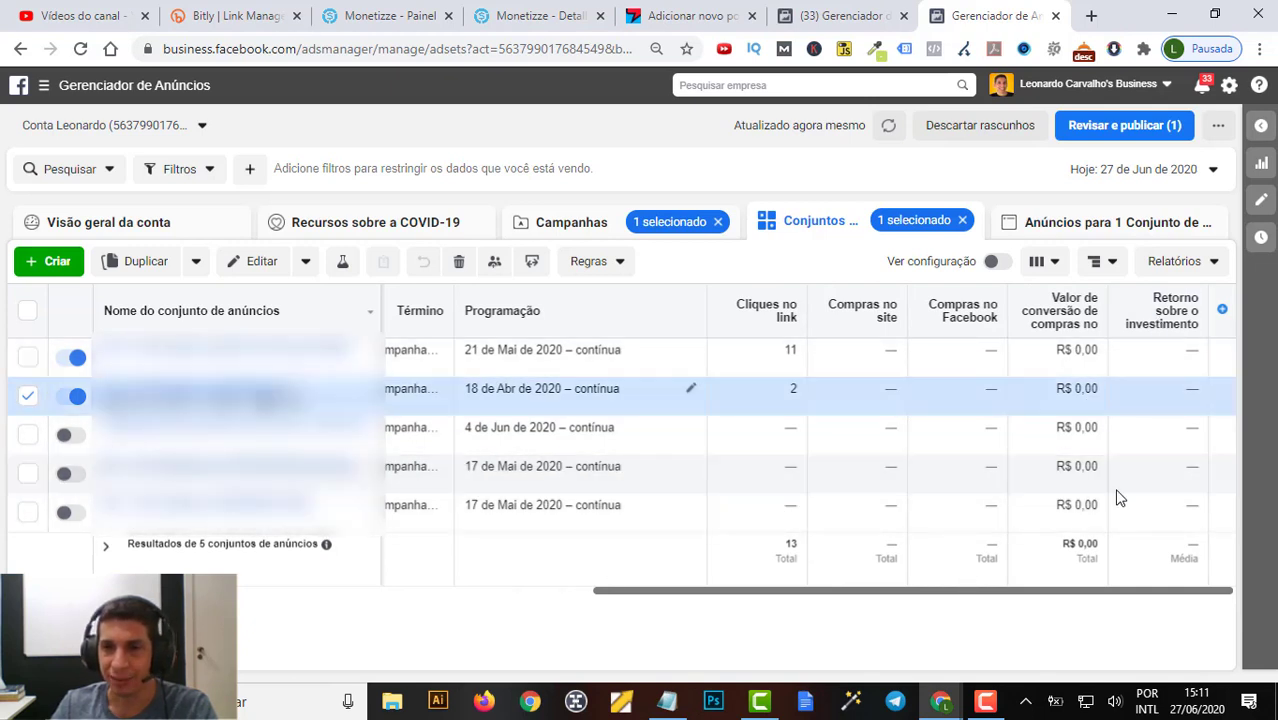
{"action": "left_click_drag", "start_coordinate": [1116, 591], "coordinate": [1152, 605]}
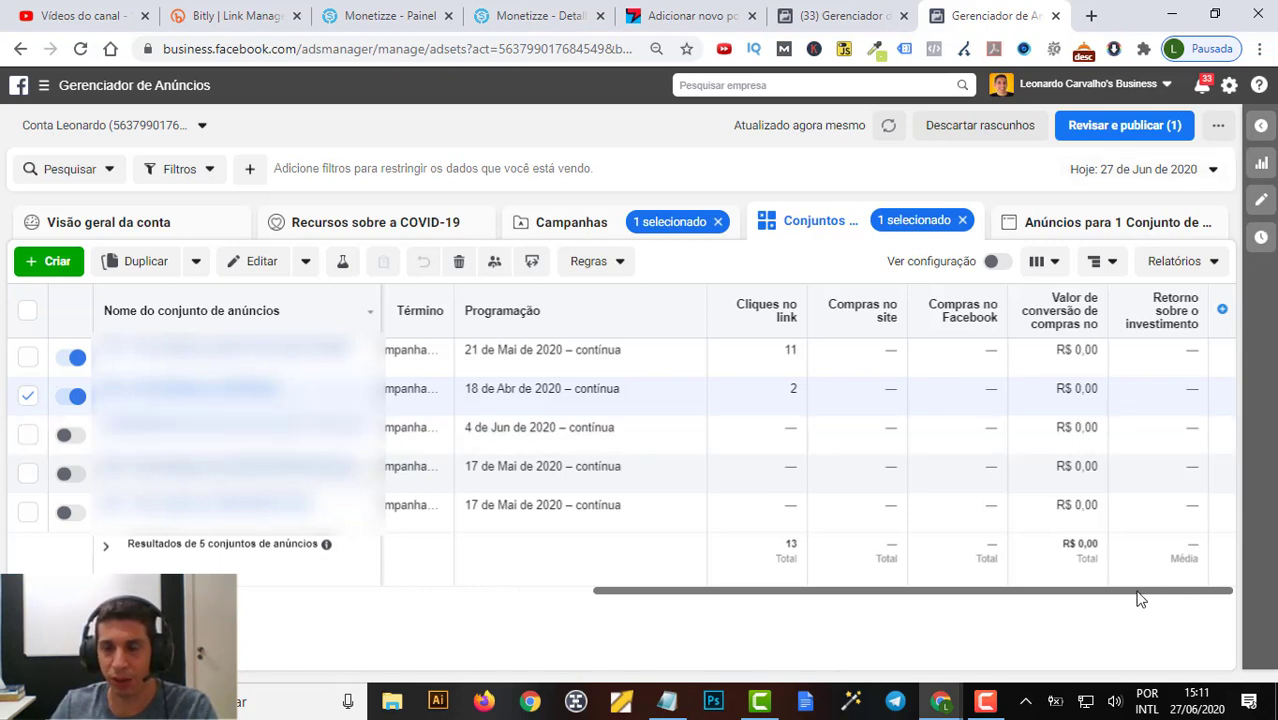
Set the report's date range to Últimos 30 dias
{"action": "left_click_drag", "start_coordinate": [1143, 596], "coordinate": [433, 540]}
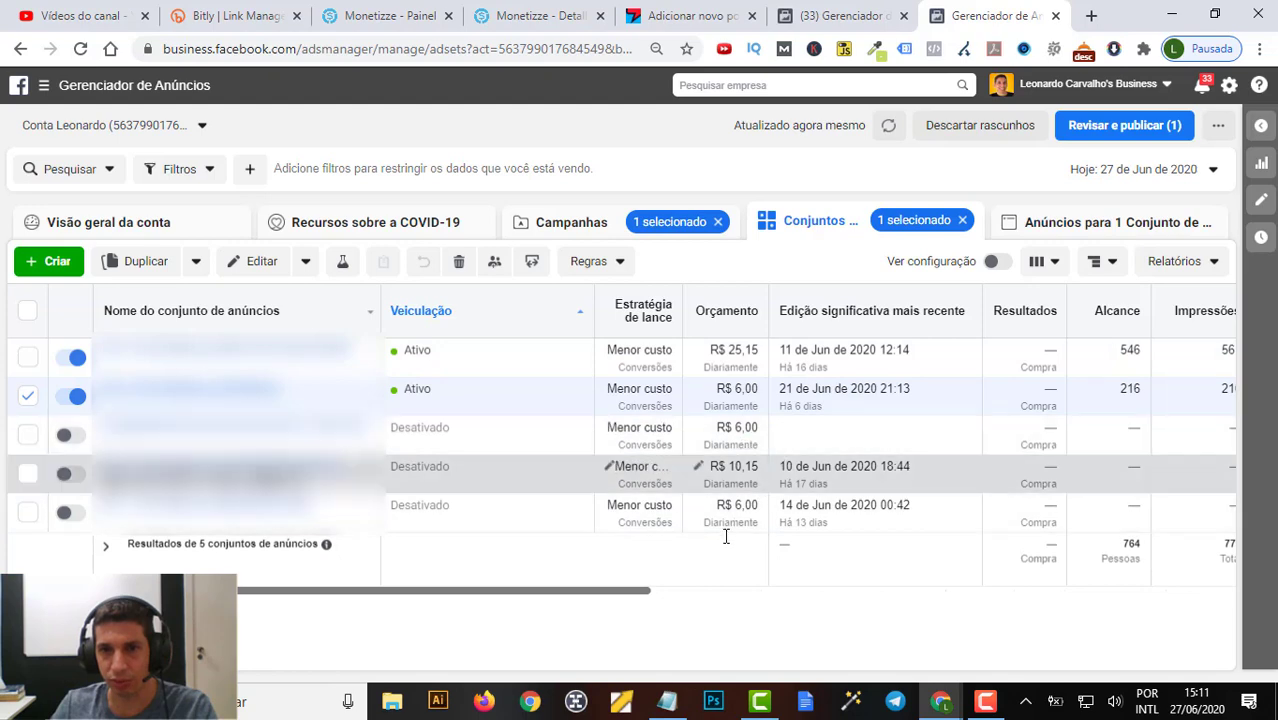
{"action": "left_click_drag", "start_coordinate": [616, 599], "coordinate": [1255, 534]}
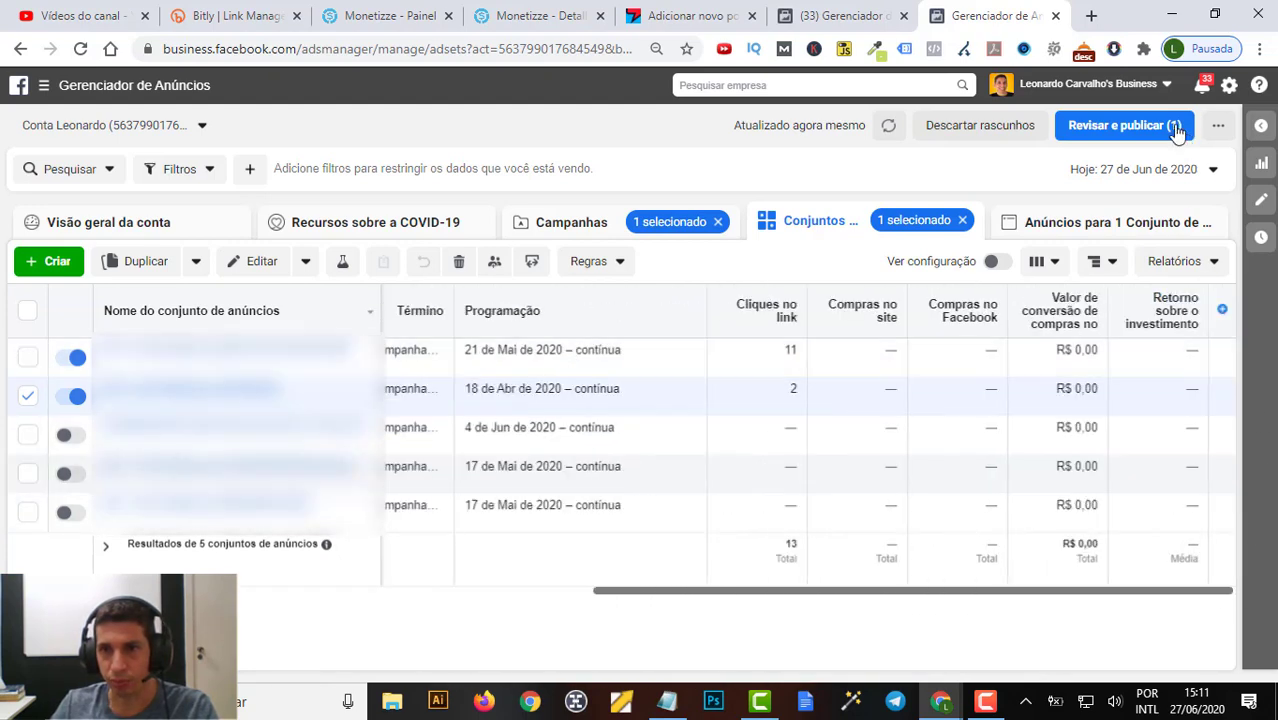
{"action": "left_click", "coordinate": [1197, 170]}
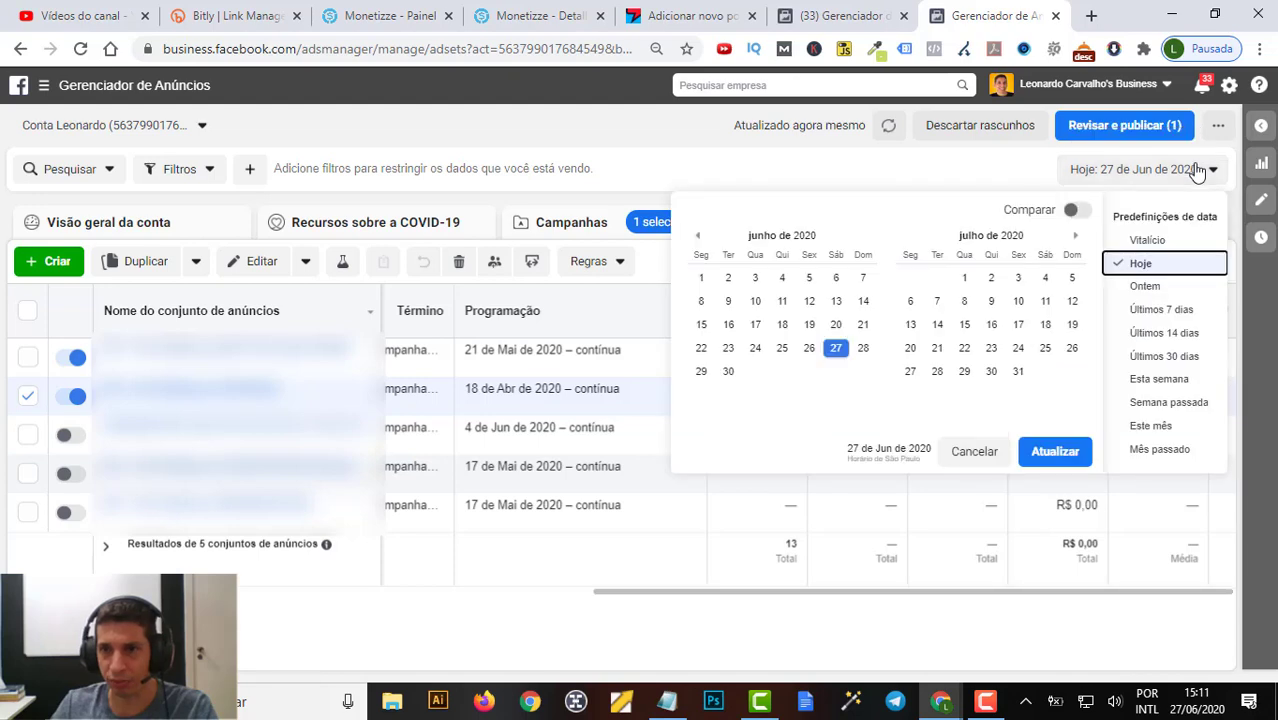
{"action": "left_click", "coordinate": [1197, 357]}
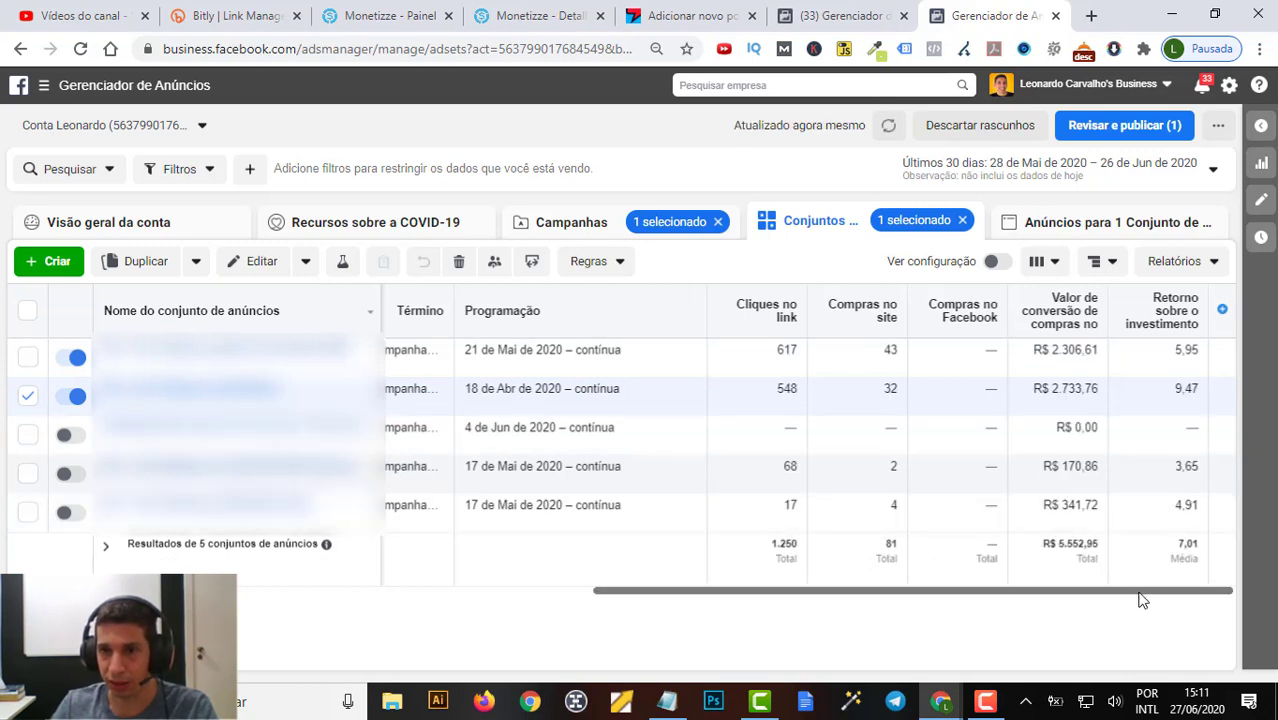
Review the last 30 days' budget, results, reach and impressions, comparing the impressions of the two active ad sets
{"action": "left_click_drag", "start_coordinate": [1169, 592], "coordinate": [755, 603]}
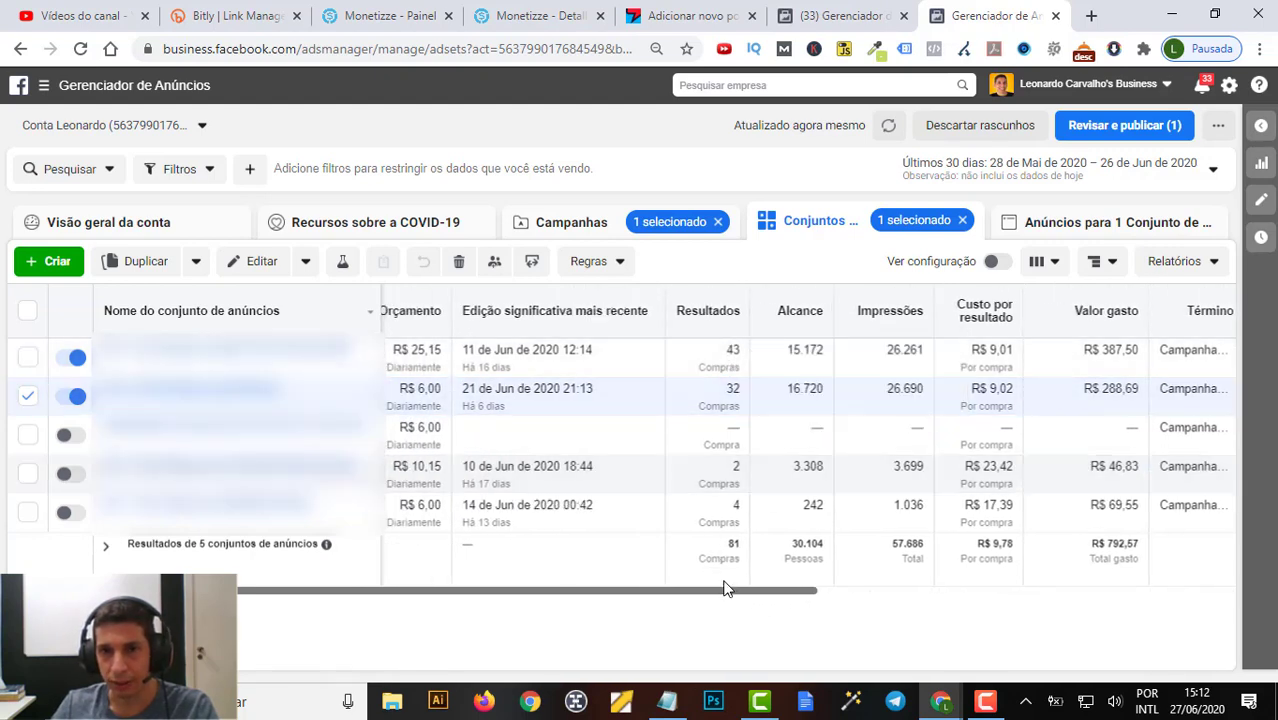
{"action": "left_click_drag", "start_coordinate": [738, 594], "coordinate": [641, 597]}
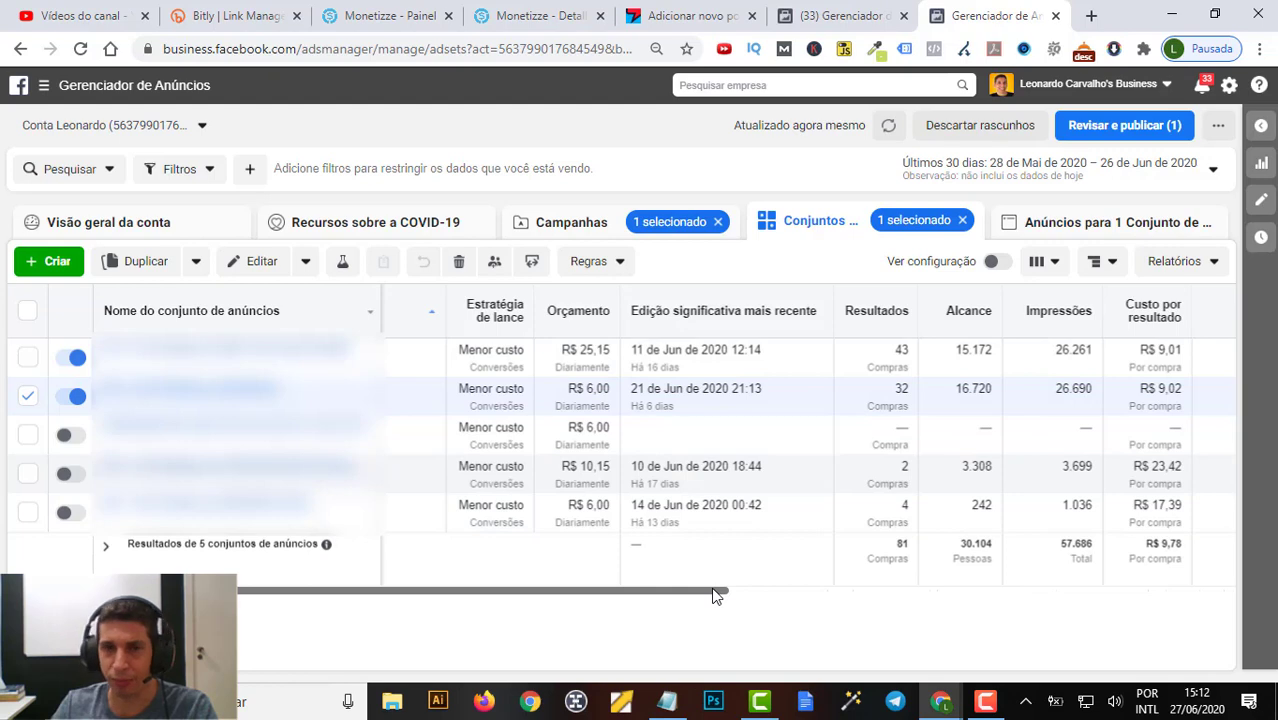
{"action": "left_click_drag", "start_coordinate": [713, 595], "coordinate": [845, 598]}
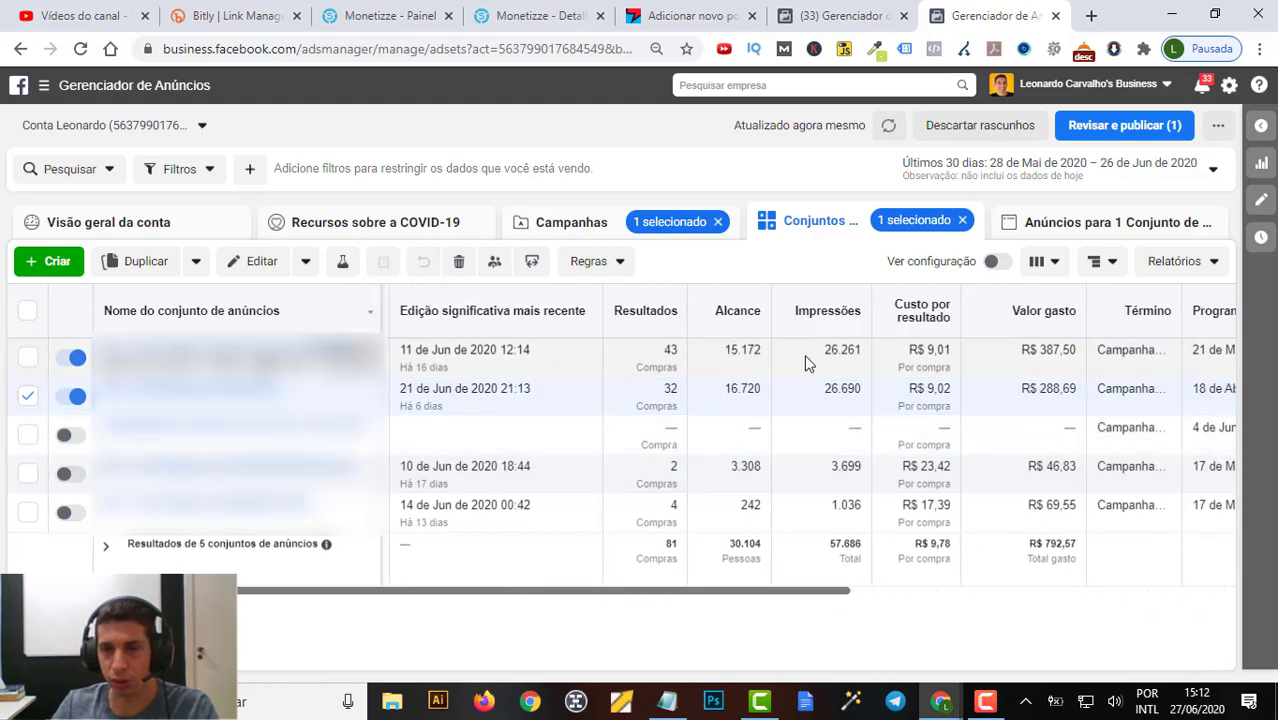
{"action": "left_click_drag", "start_coordinate": [827, 352], "coordinate": [868, 356]}
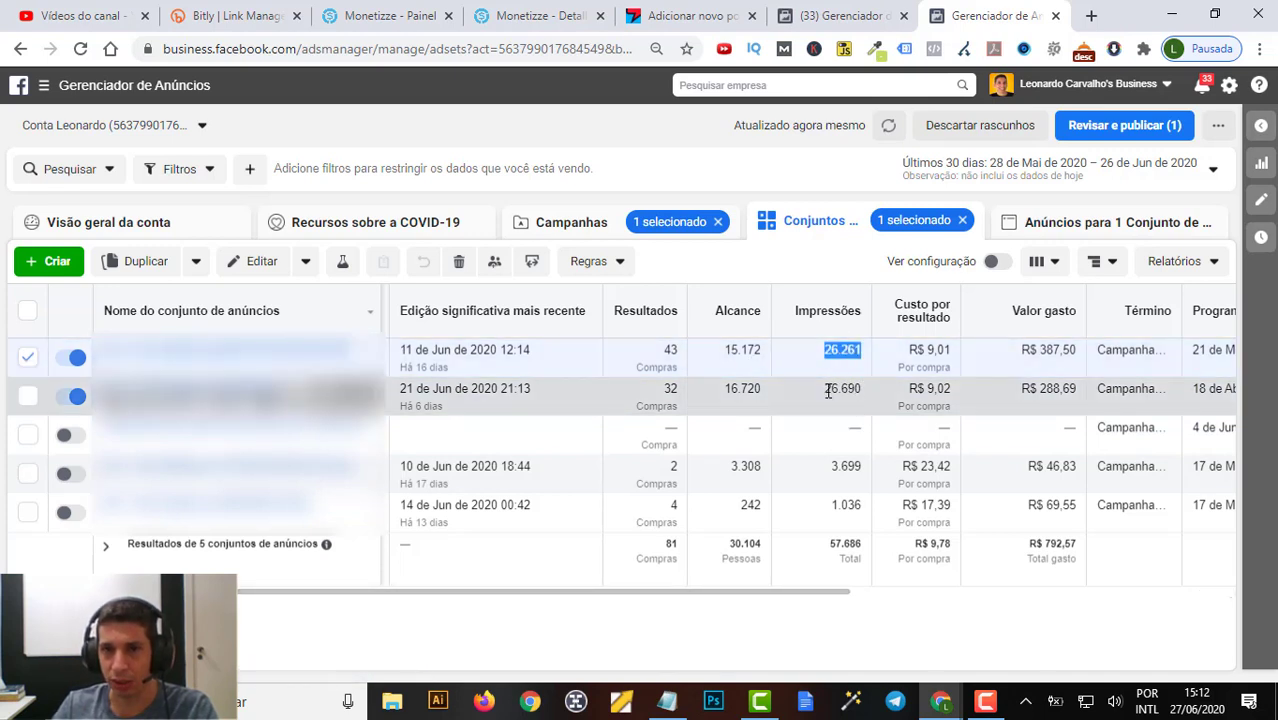
{"action": "left_click_drag", "start_coordinate": [826, 391], "coordinate": [868, 391]}
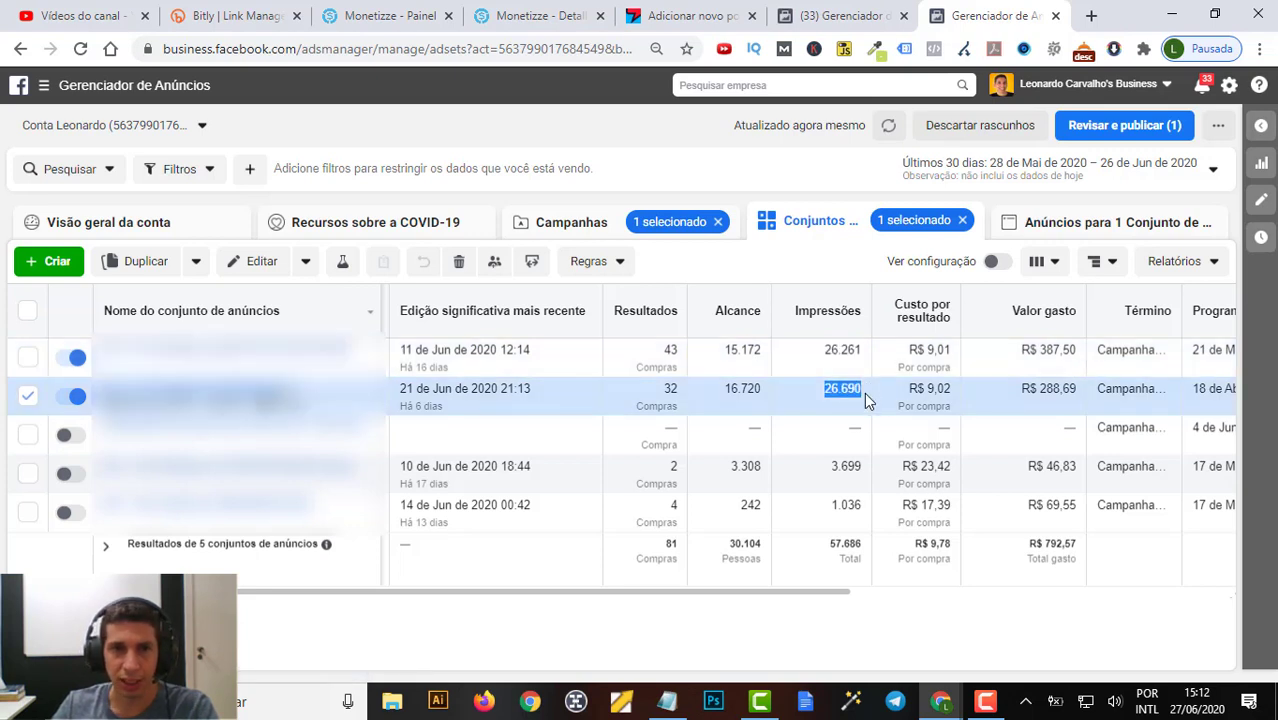
Examine the amount spent and cost per purchase of the active ad sets, plus the total spent across all ad sets
{"action": "left_click_drag", "start_coordinate": [836, 593], "coordinate": [933, 596]}
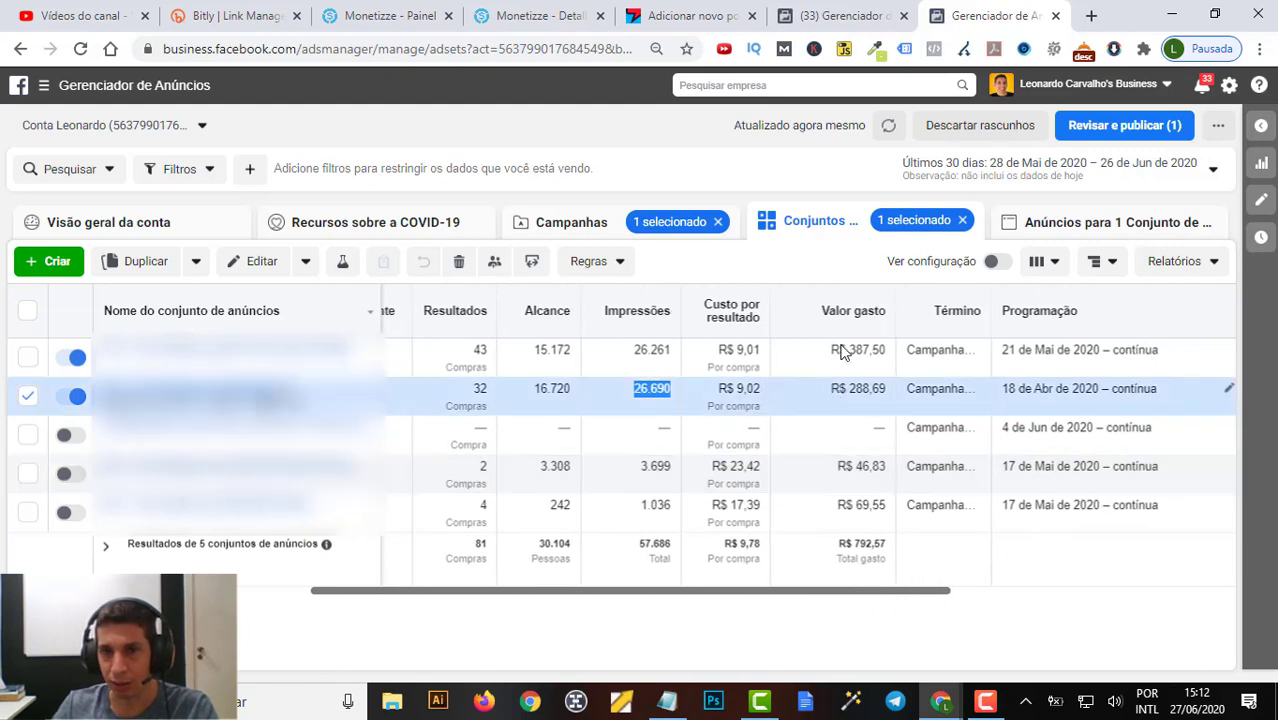
{"action": "left_click_drag", "start_coordinate": [840, 350], "coordinate": [886, 351]}
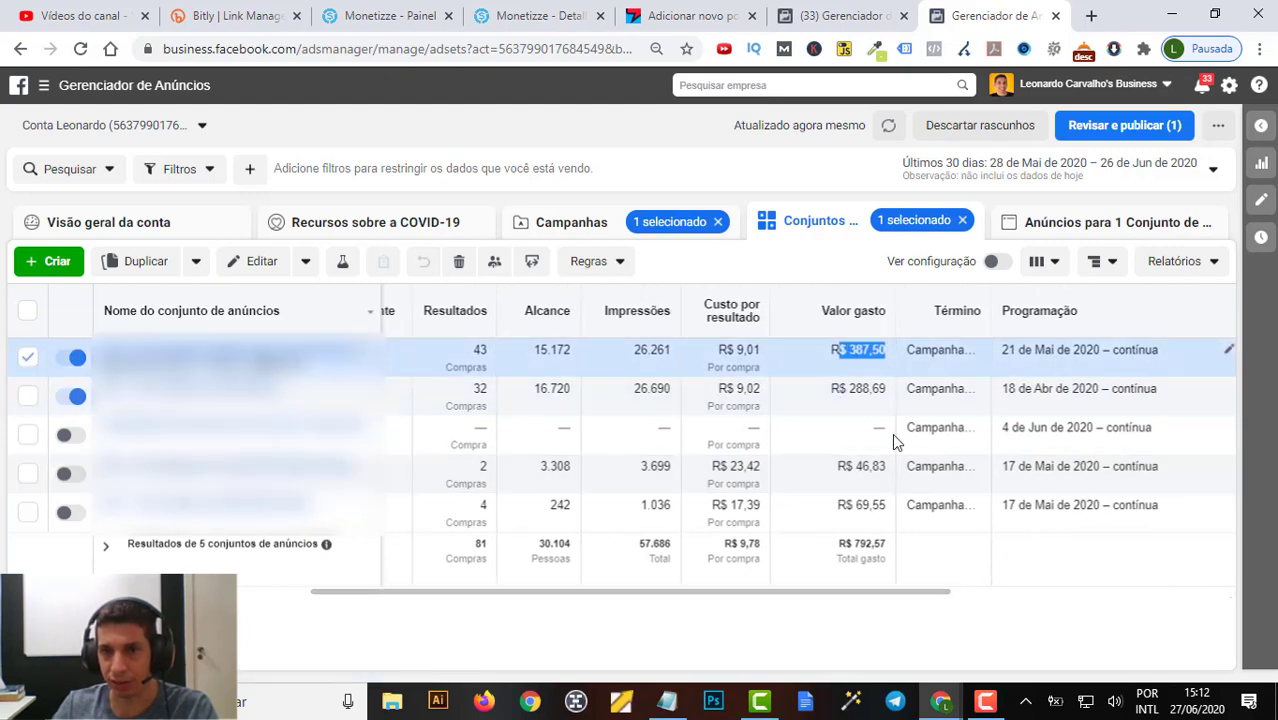
{"action": "left_click_drag", "start_coordinate": [718, 350], "coordinate": [772, 356]}
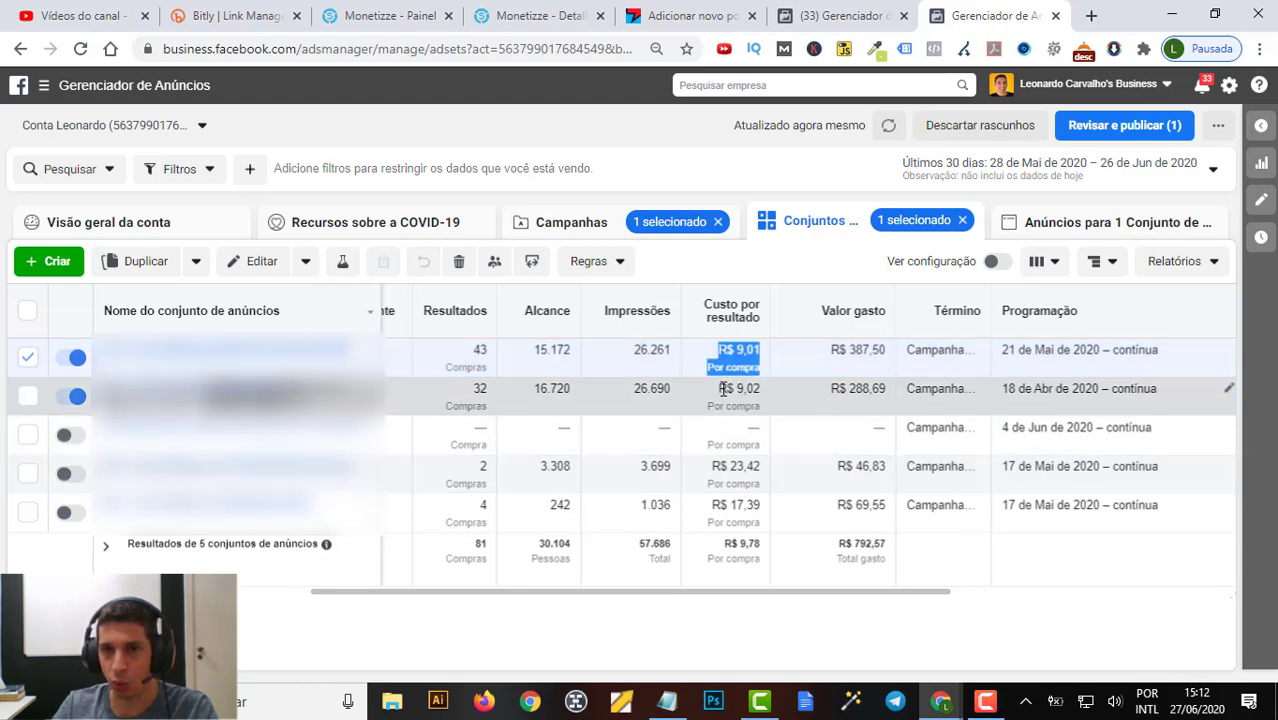
{"action": "left_click_drag", "start_coordinate": [764, 389], "coordinate": [716, 389]}
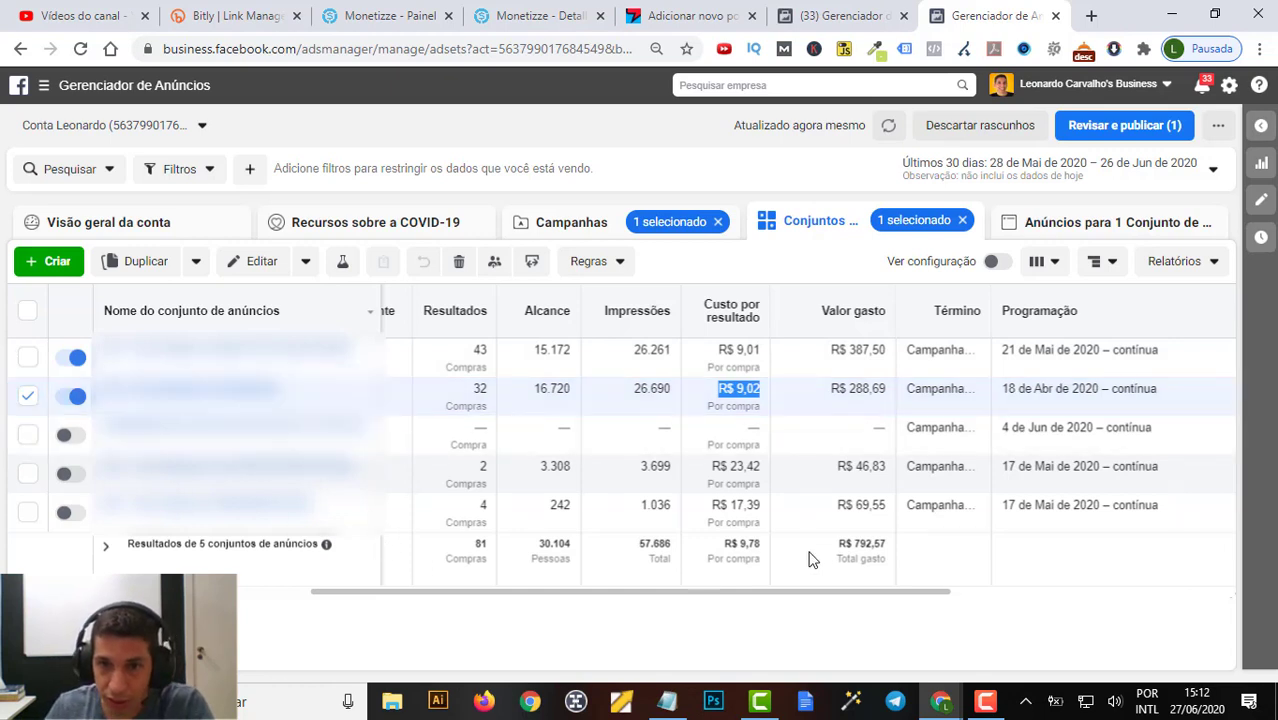
{"action": "left_click_drag", "start_coordinate": [885, 543], "coordinate": [846, 541]}
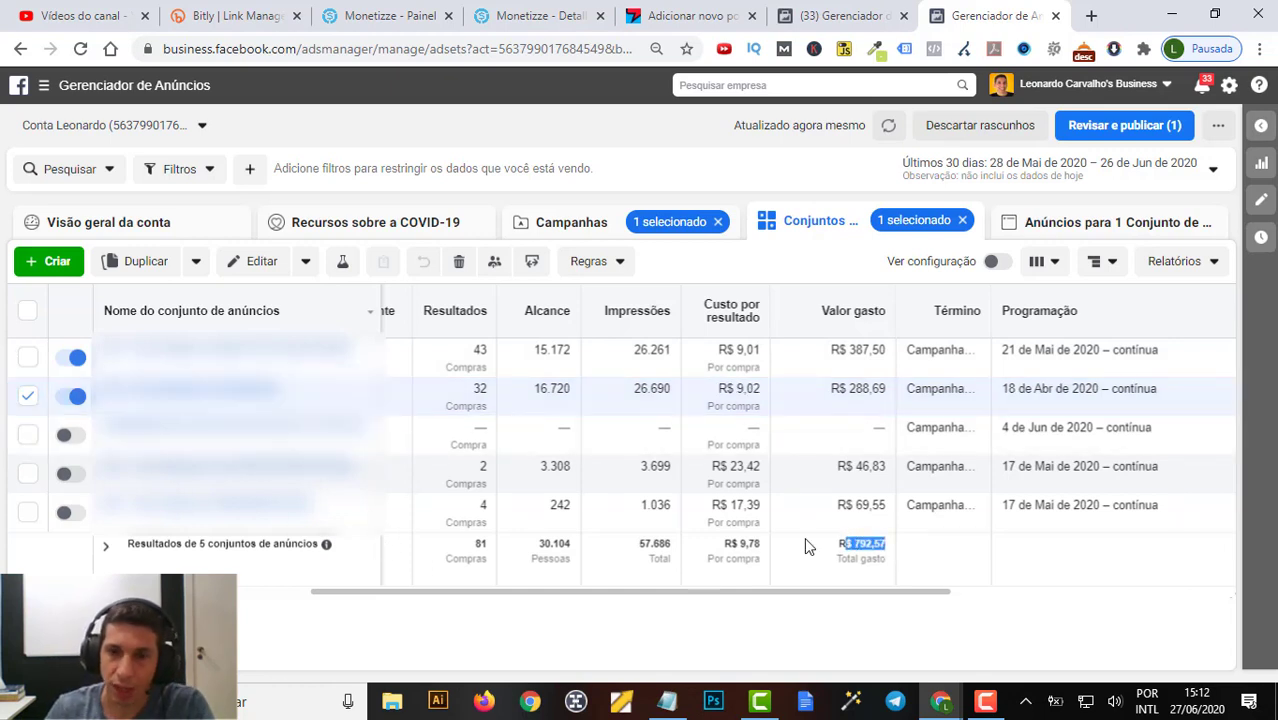
Compare the total purchase conversion value with the total spent, and check the conversion values of both active ad sets
{"action": "left_click_drag", "start_coordinate": [845, 598], "coordinate": [1215, 608]}
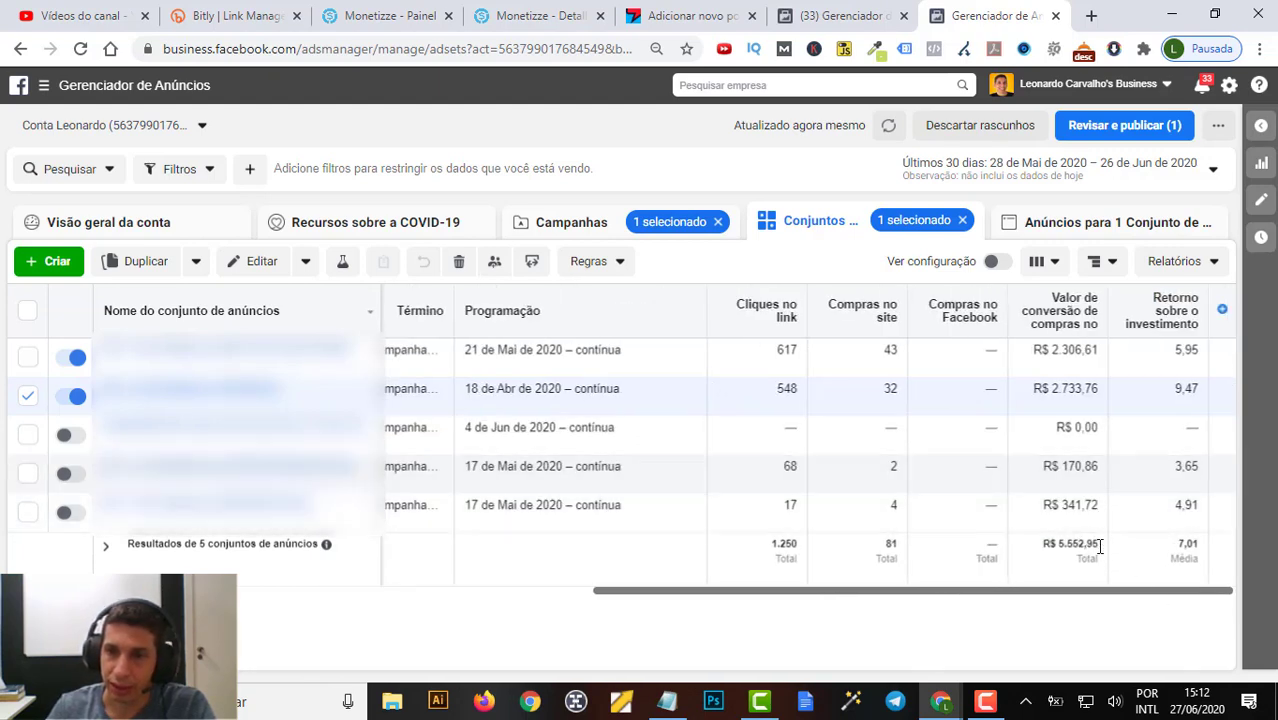
{"action": "left_click_drag", "start_coordinate": [1099, 543], "coordinate": [1048, 547]}
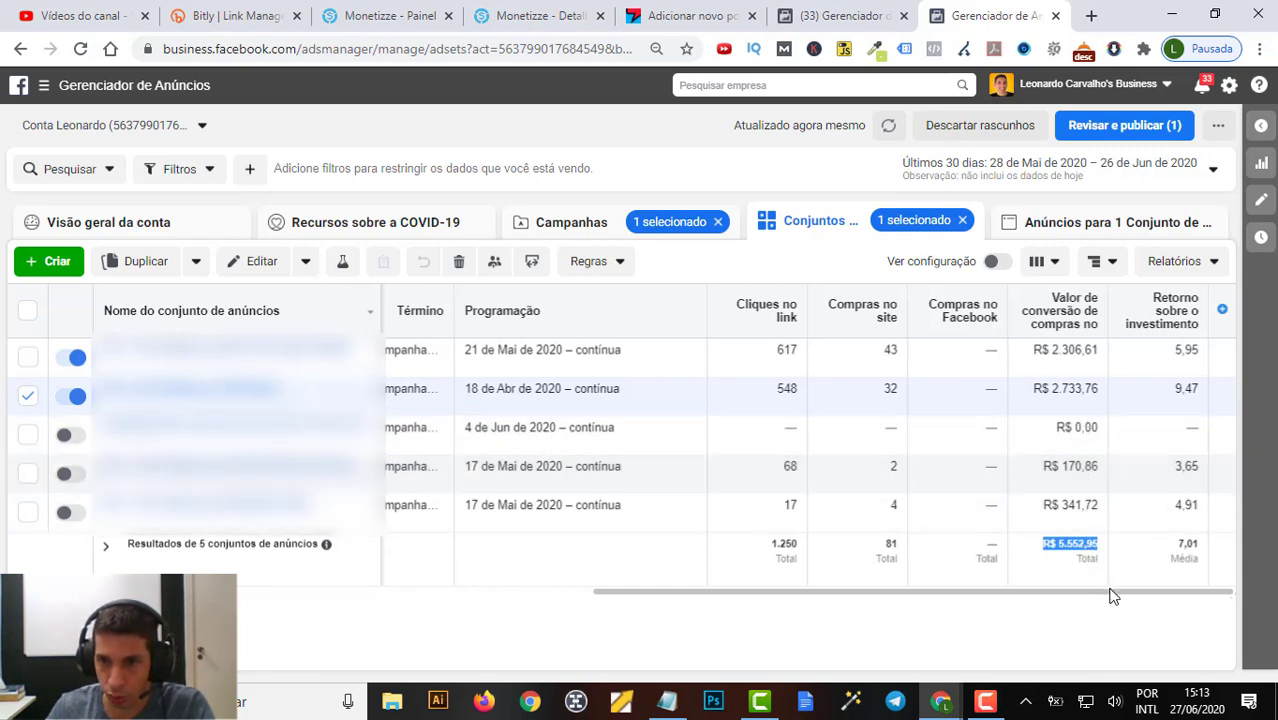
{"action": "left_click_drag", "start_coordinate": [1113, 596], "coordinate": [783, 599]}
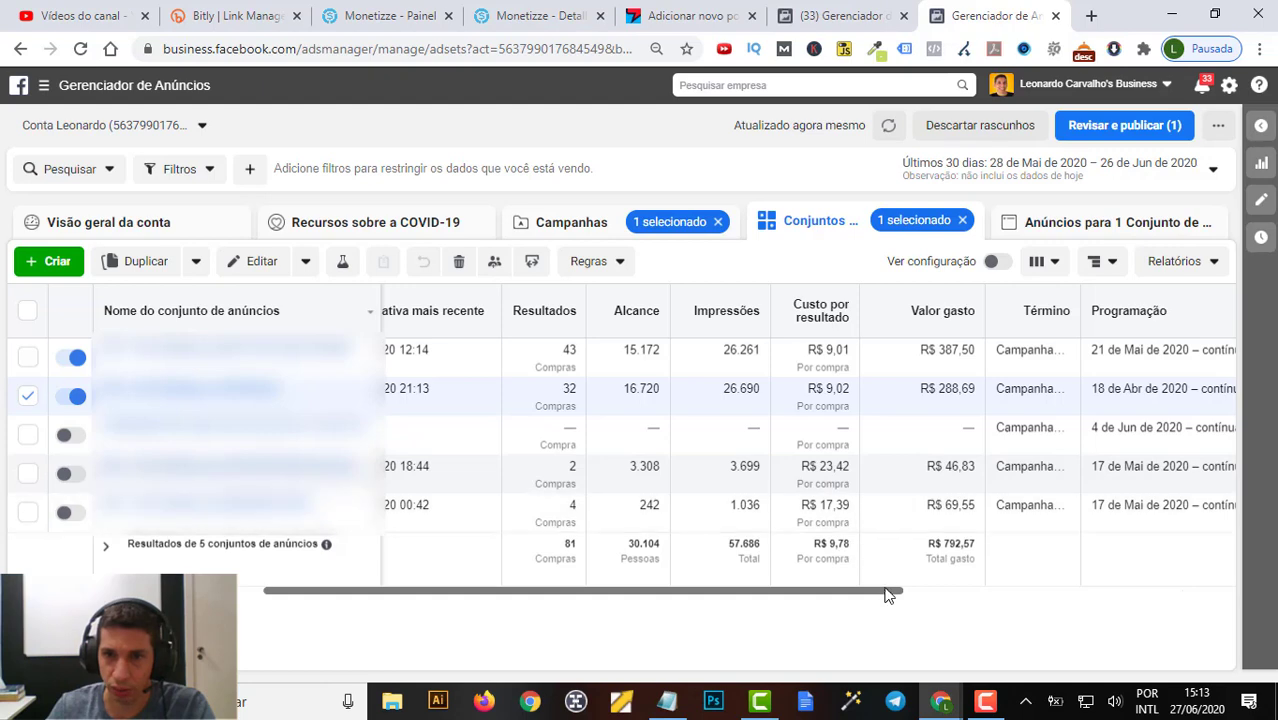
{"action": "left_click_drag", "start_coordinate": [941, 599], "coordinate": [1275, 622]}
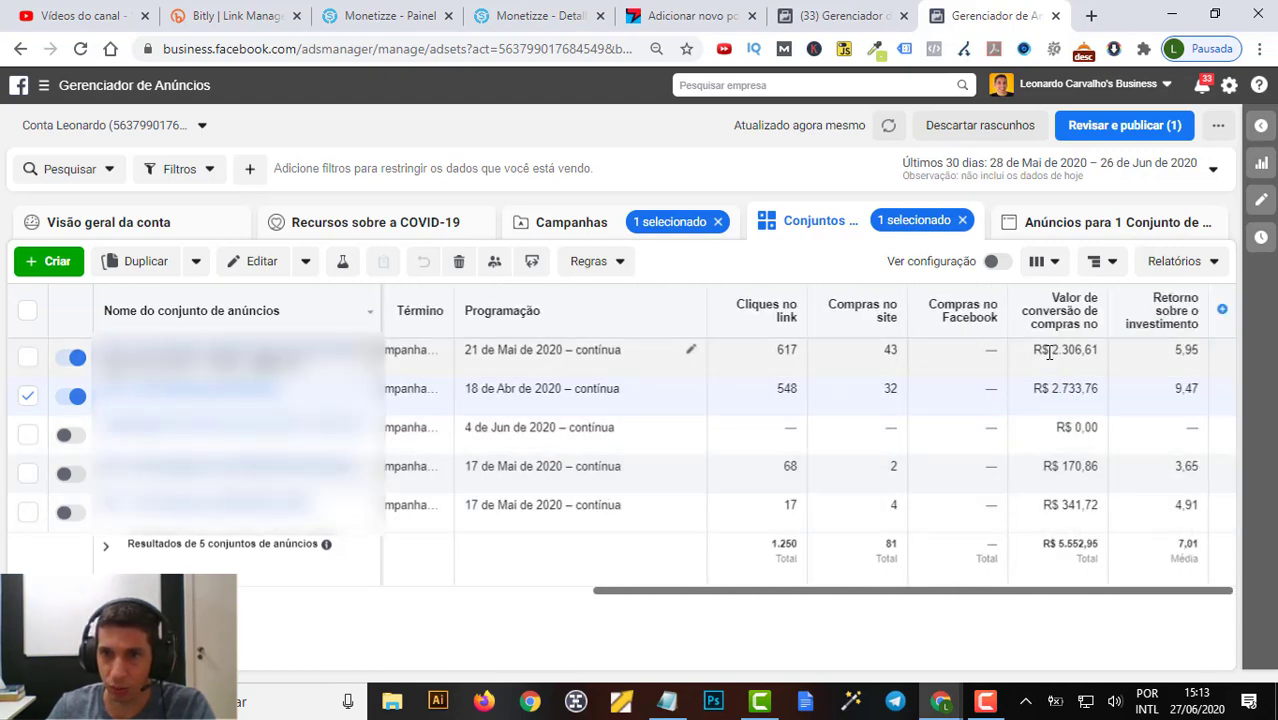
{"action": "left_click_drag", "start_coordinate": [1048, 349], "coordinate": [1101, 392]}
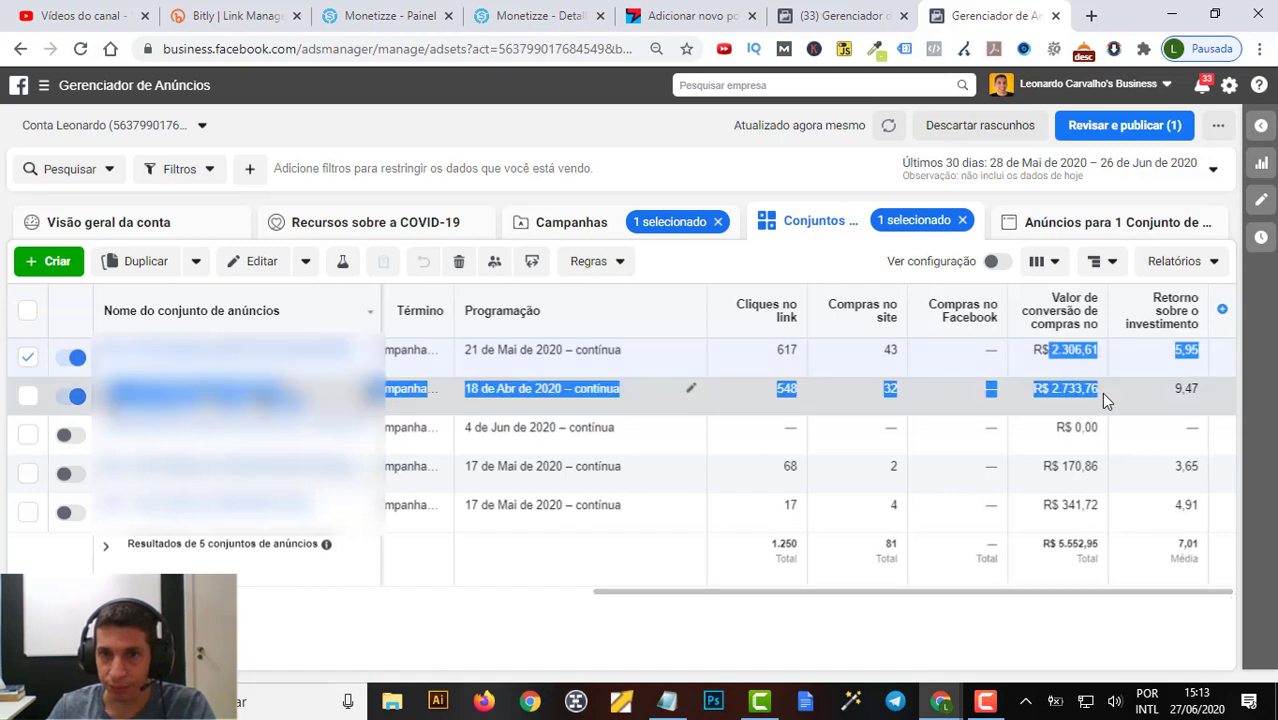
{"action": "left_click", "coordinate": [1066, 366]}
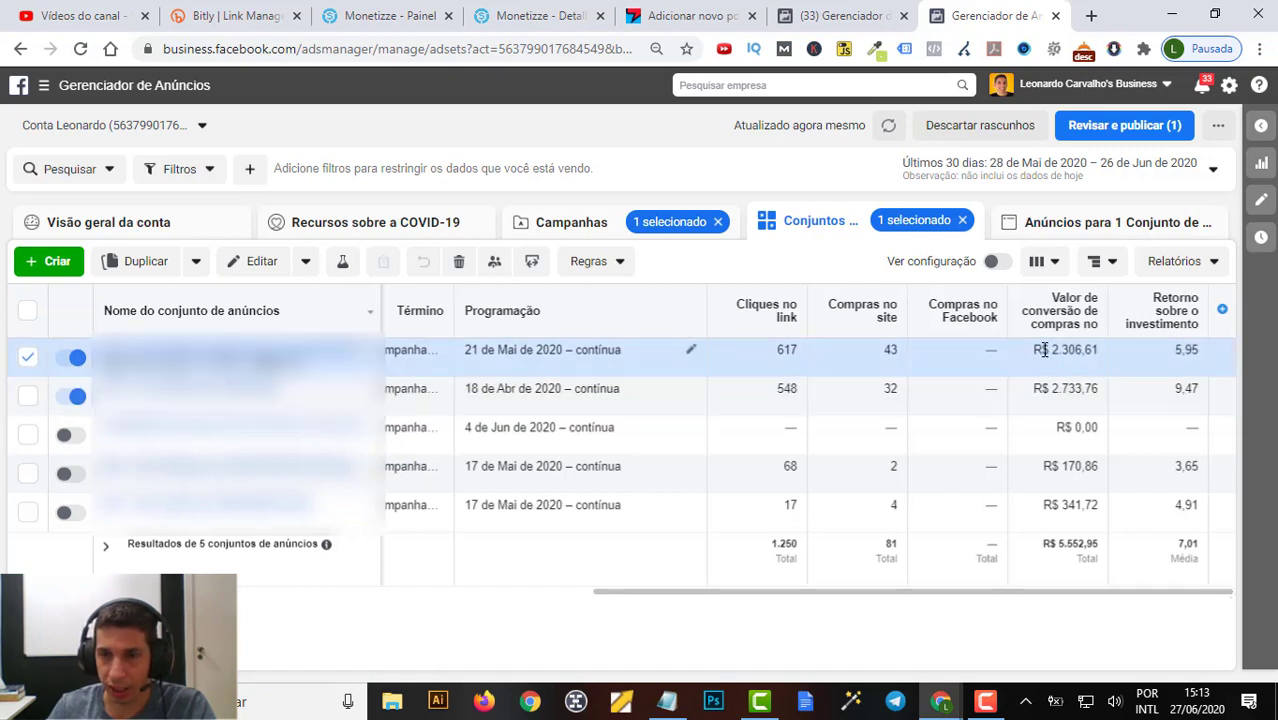
{"action": "left_click_drag", "start_coordinate": [1043, 349], "coordinate": [1103, 385]}
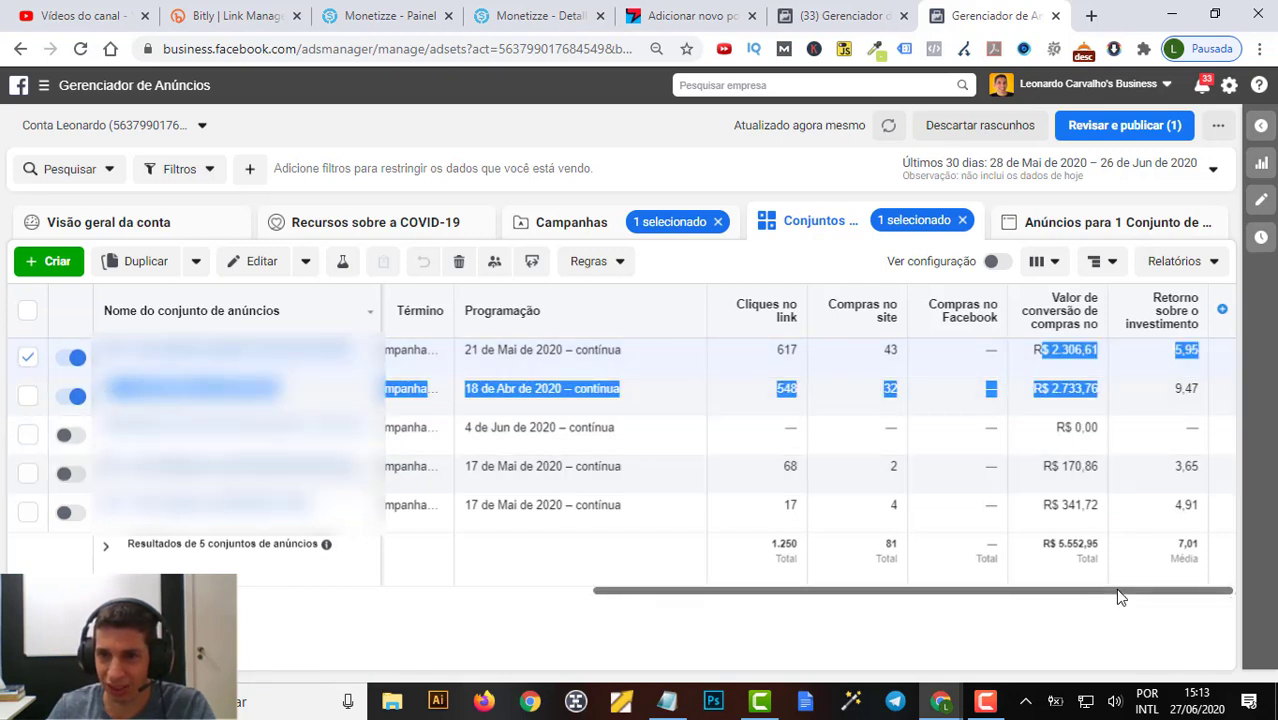
Review the daily budgets and the 30-day amounts spent of the two active ad sets
{"action": "left_click_drag", "start_coordinate": [1120, 597], "coordinate": [712, 592]}
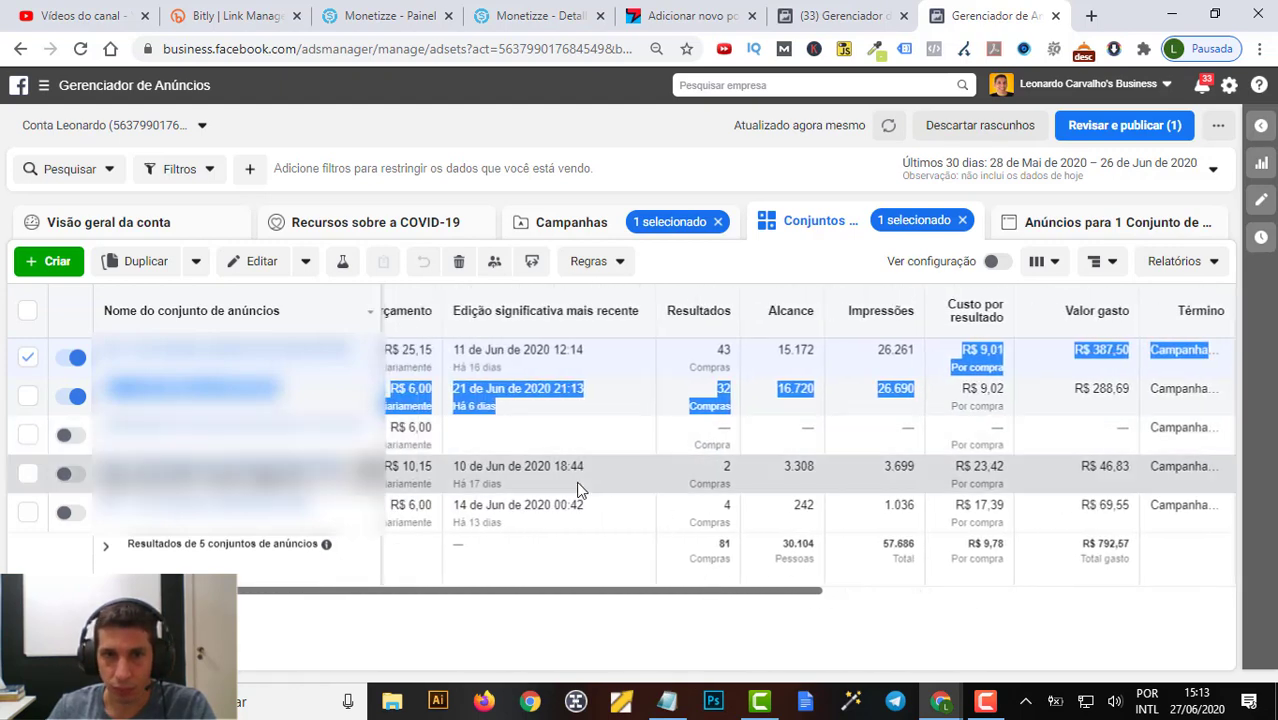
{"action": "left_click", "coordinate": [633, 590]}
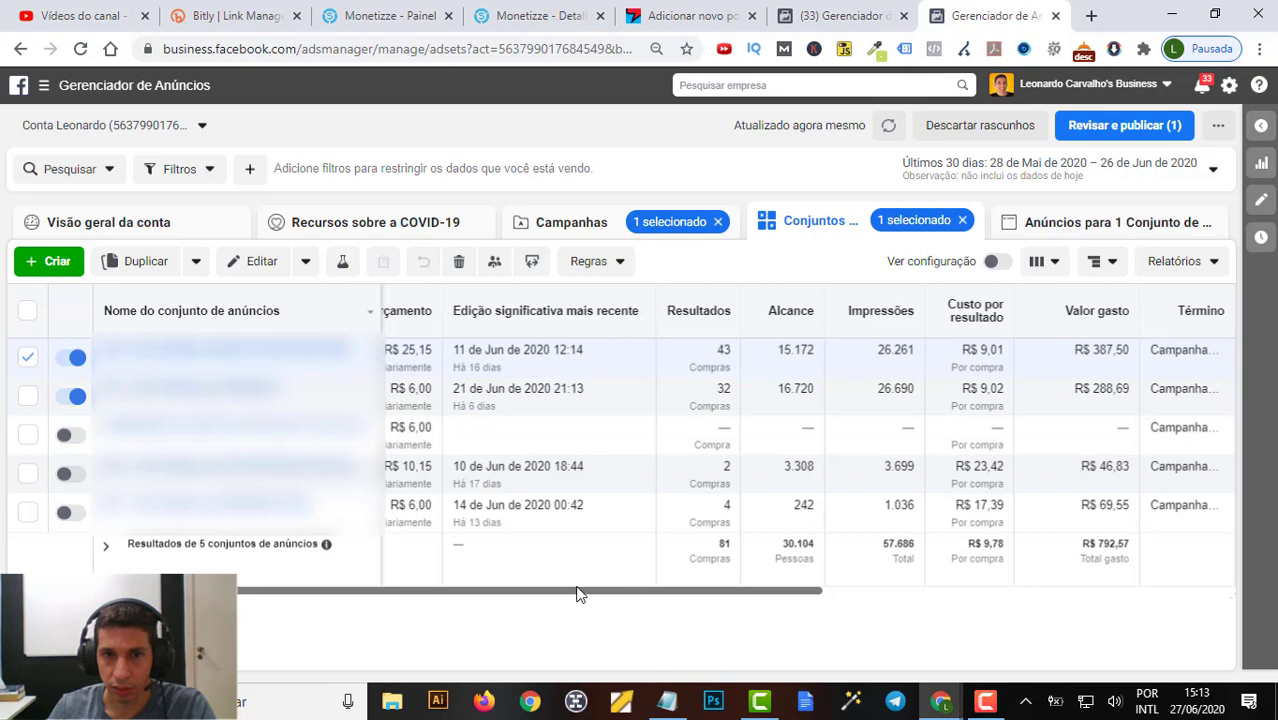
{"action": "left_click_drag", "start_coordinate": [585, 600], "coordinate": [442, 598]}
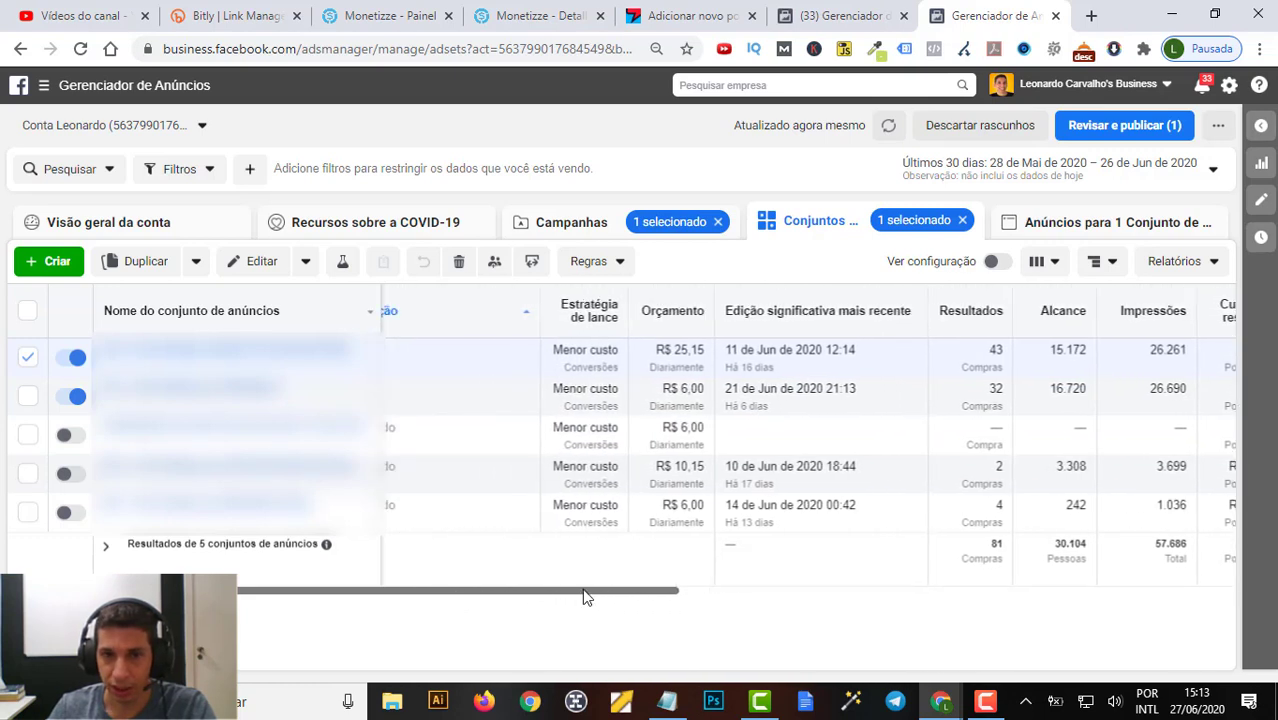
{"action": "left_click_drag", "start_coordinate": [585, 597], "coordinate": [812, 602]}
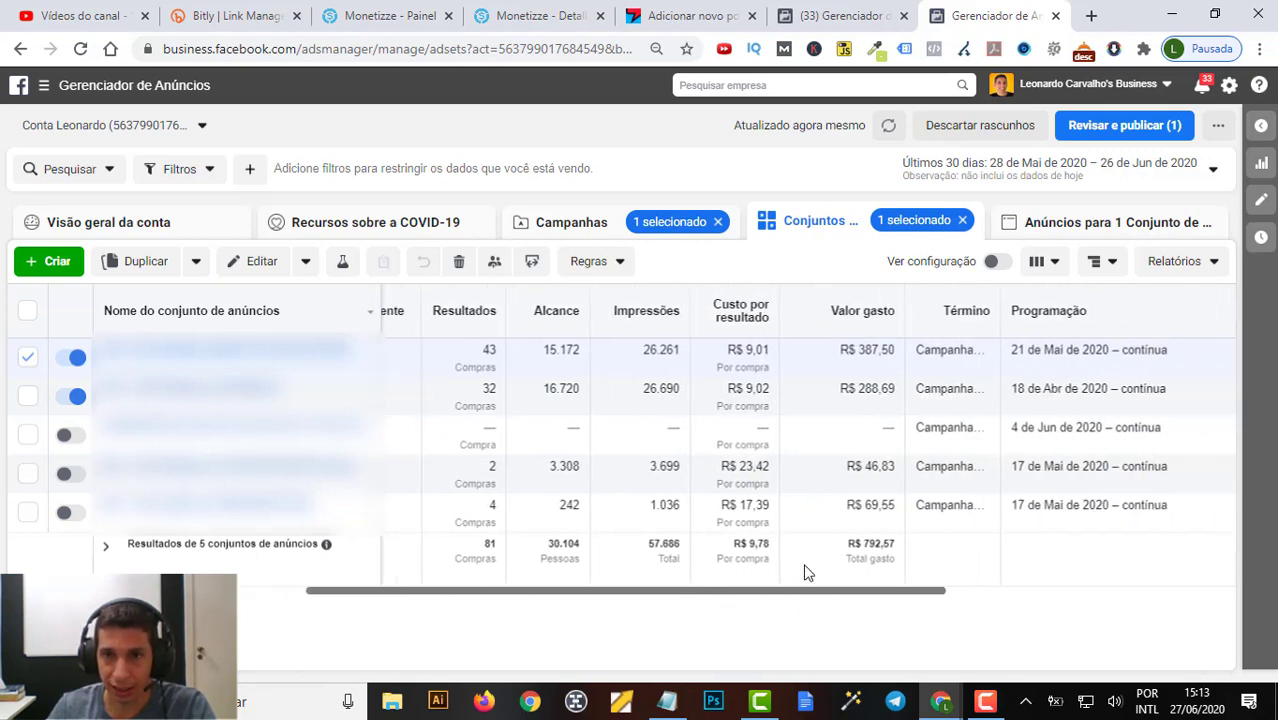
{"action": "left_click_drag", "start_coordinate": [856, 346], "coordinate": [904, 384]}
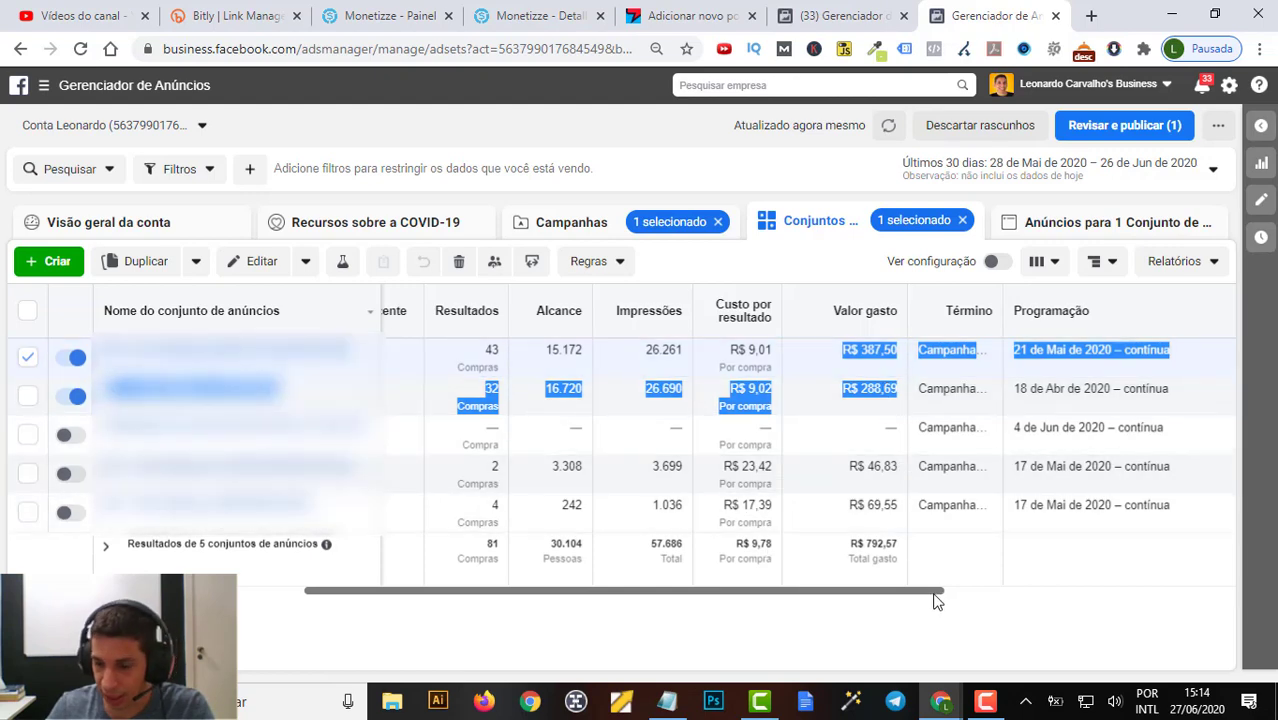
Compare the 30-day purchase conversion value and return on investment of the two active ad sets
{"action": "left_click_drag", "start_coordinate": [933, 592], "coordinate": [1228, 610]}
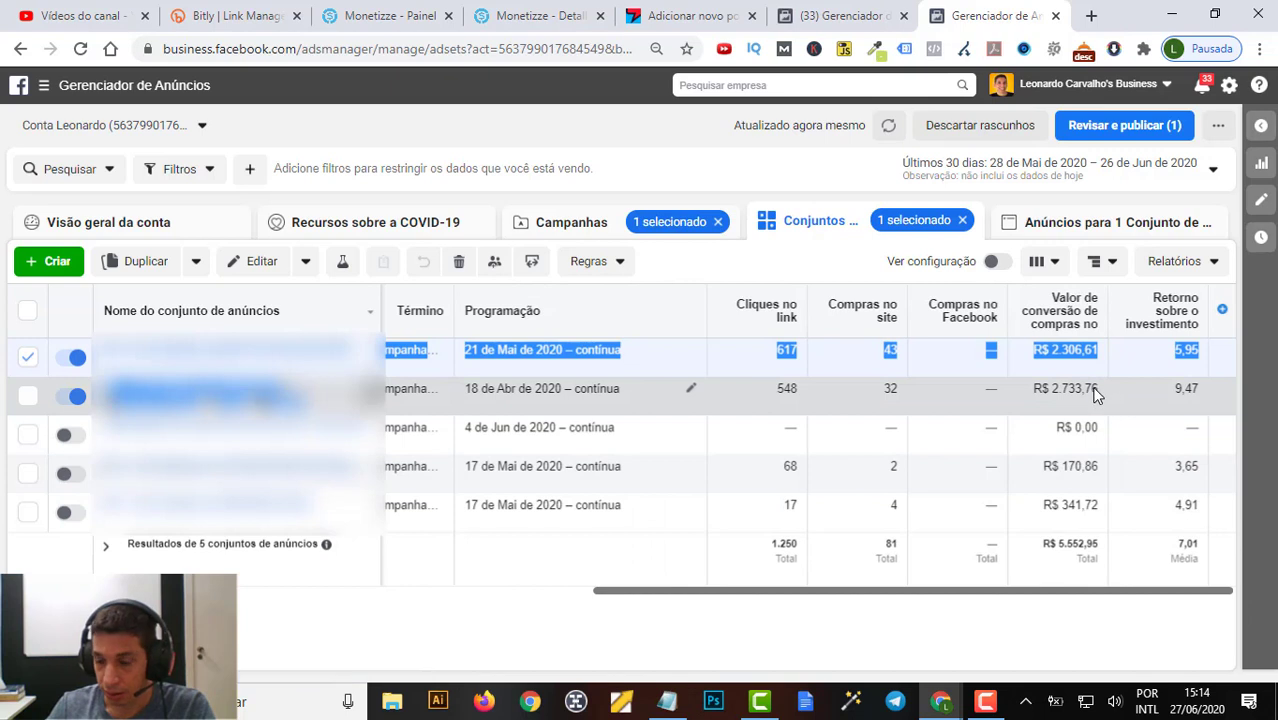
{"action": "left_click", "coordinate": [1097, 385]}
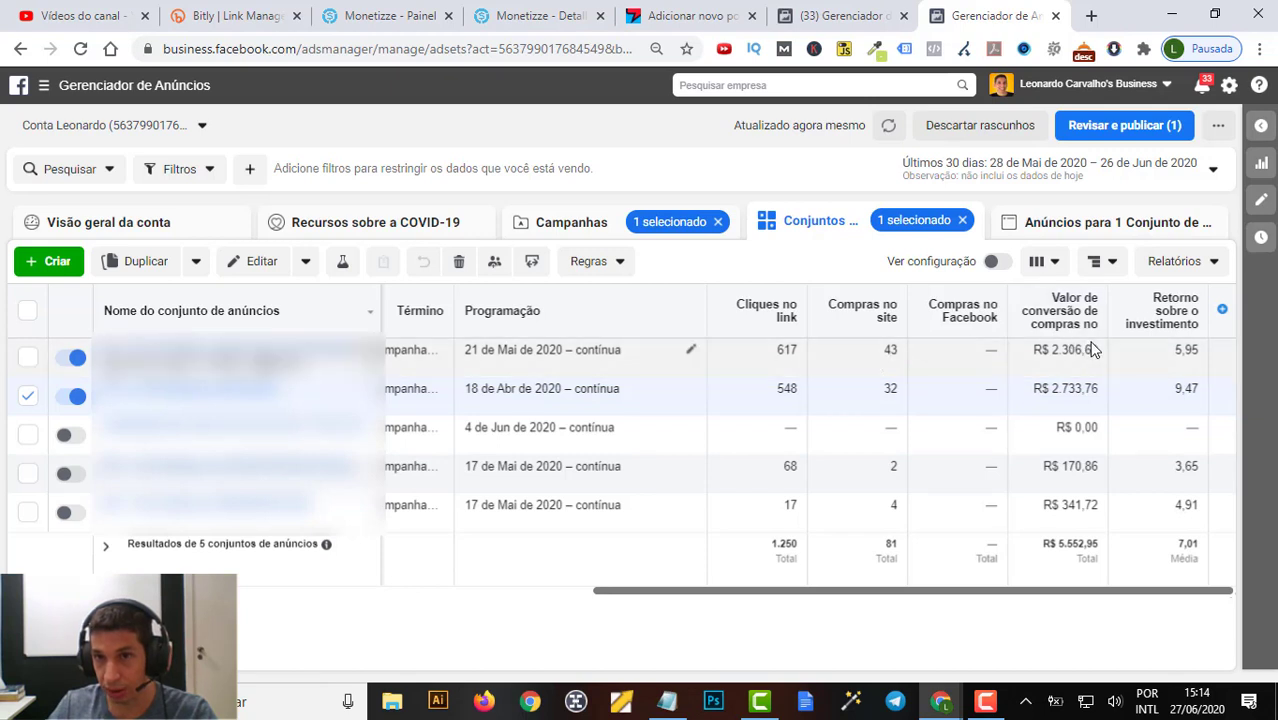
{"action": "left_click_drag", "start_coordinate": [1097, 349], "coordinate": [1042, 347]}
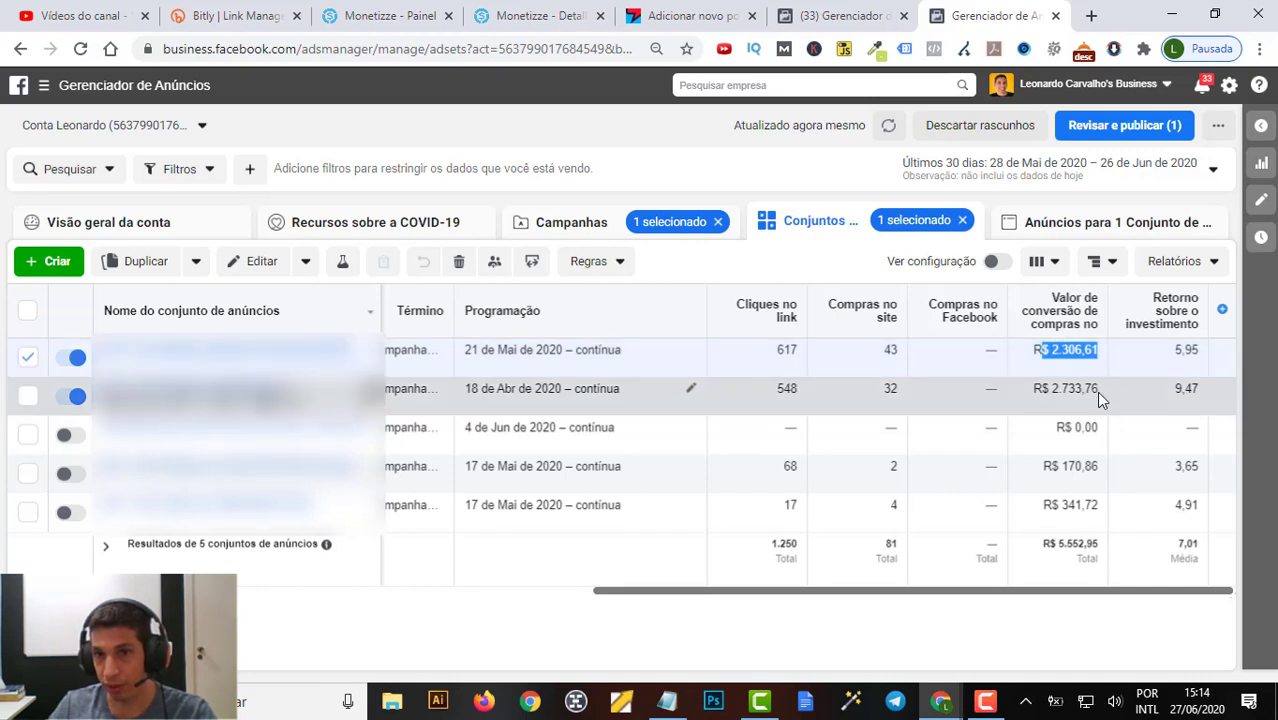
{"action": "left_click_drag", "start_coordinate": [1097, 389], "coordinate": [1043, 390]}
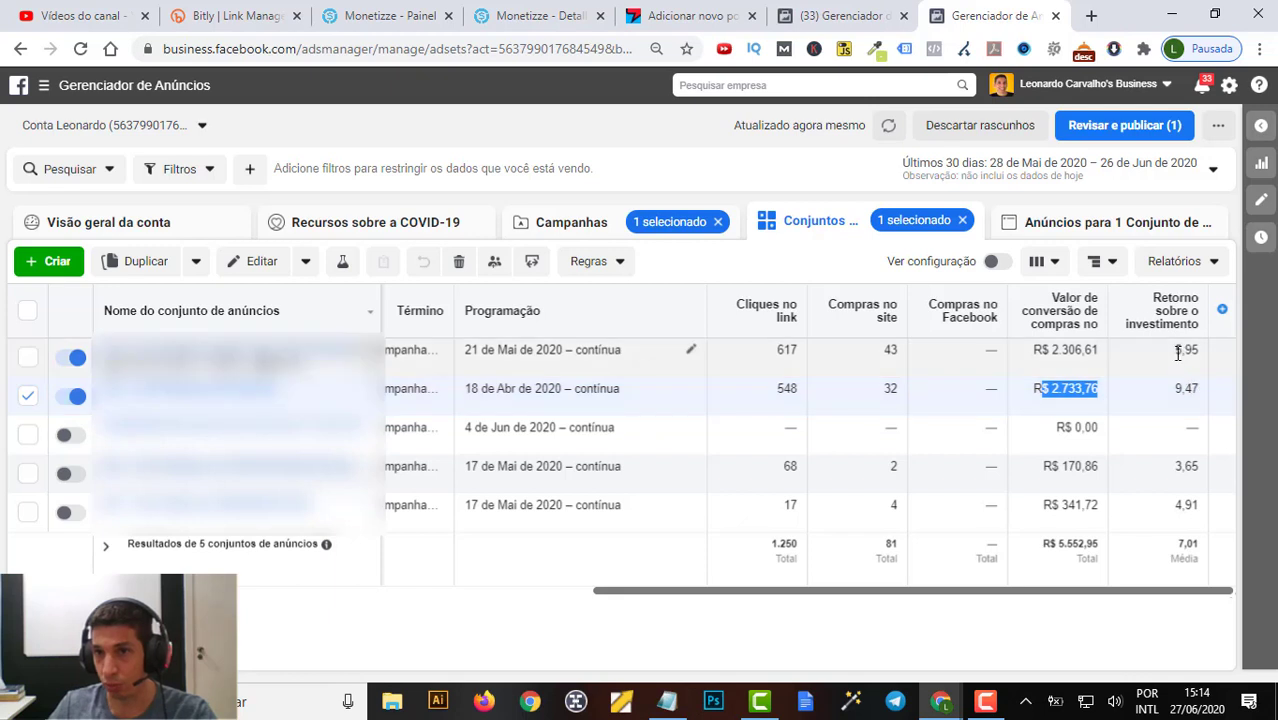
{"action": "left_click_drag", "start_coordinate": [1201, 352], "coordinate": [1176, 391]}
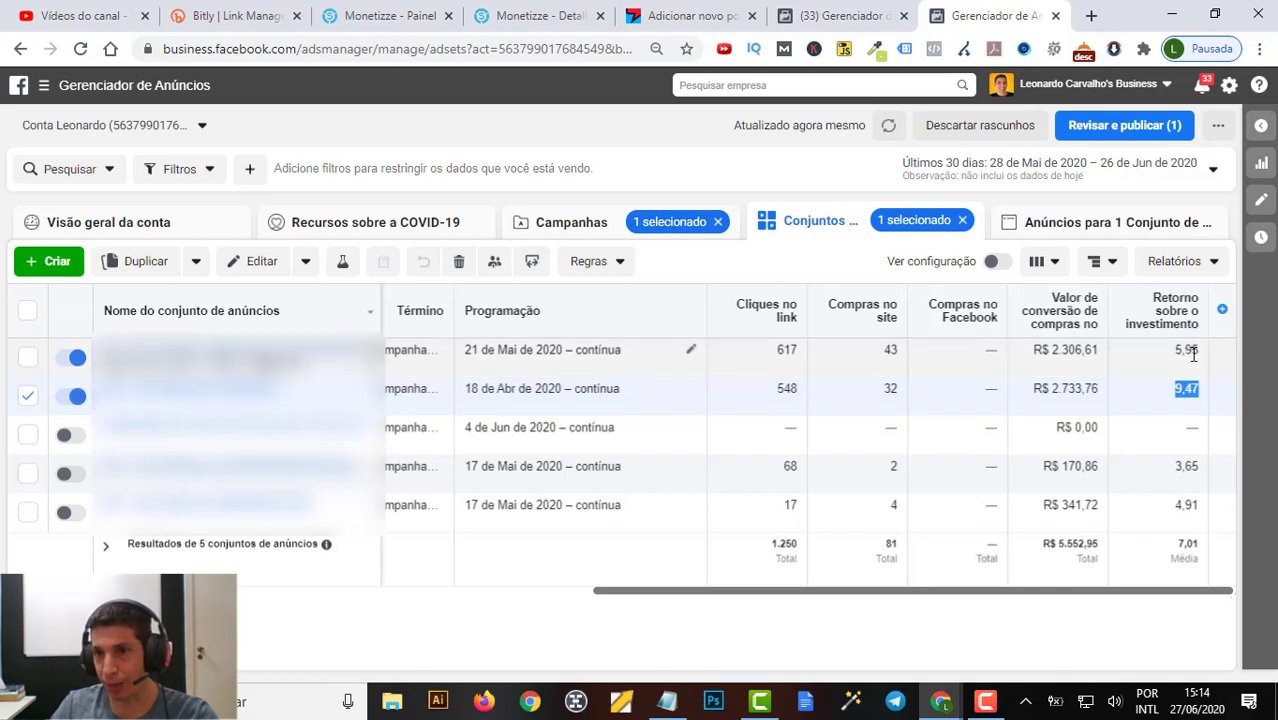
{"action": "left_click_drag", "start_coordinate": [1203, 360], "coordinate": [1168, 354]}
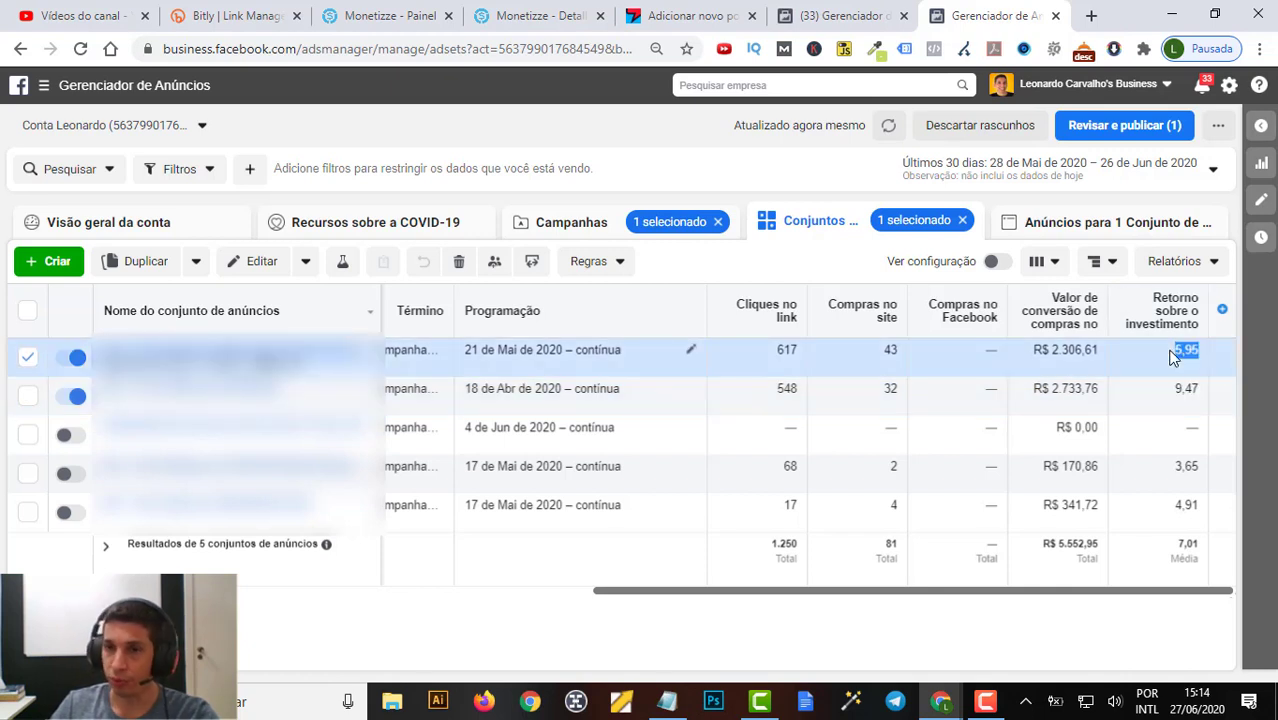
{"action": "double_click", "coordinate": [1170, 394]}
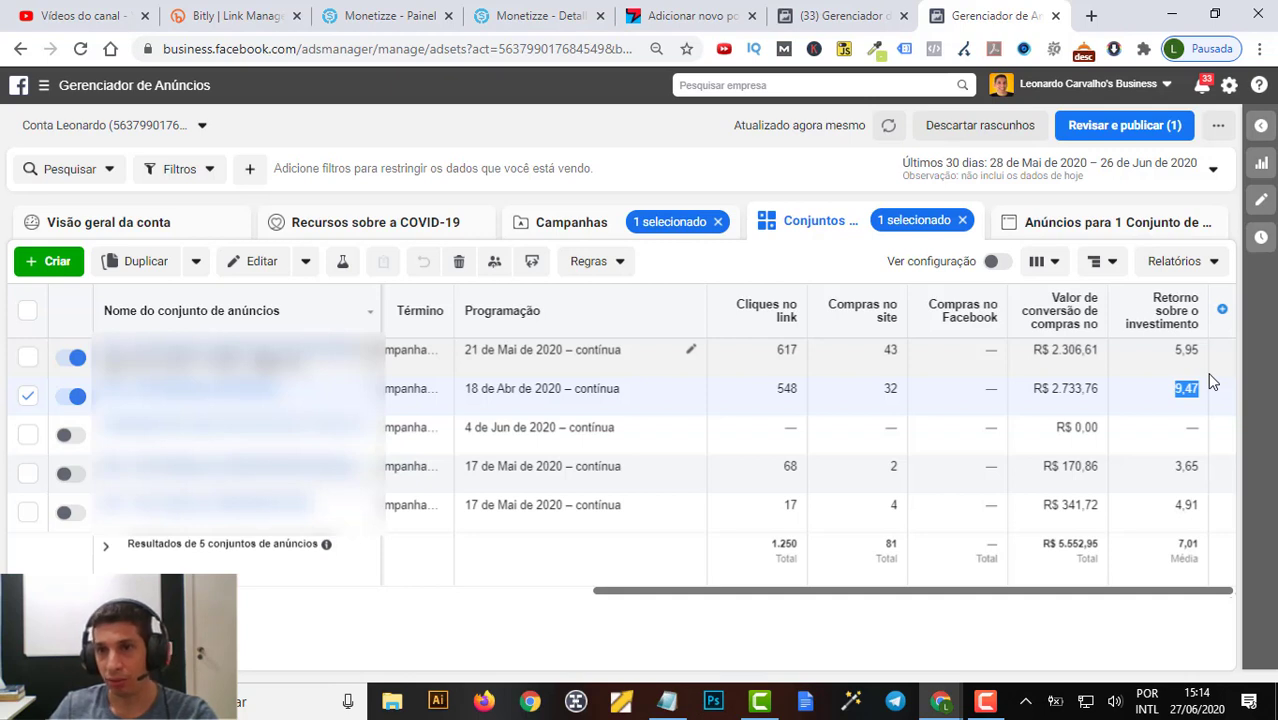
Set the report's date range to Últimos 7 dias and update the ad set data
{"action": "left_click", "coordinate": [1212, 170]}
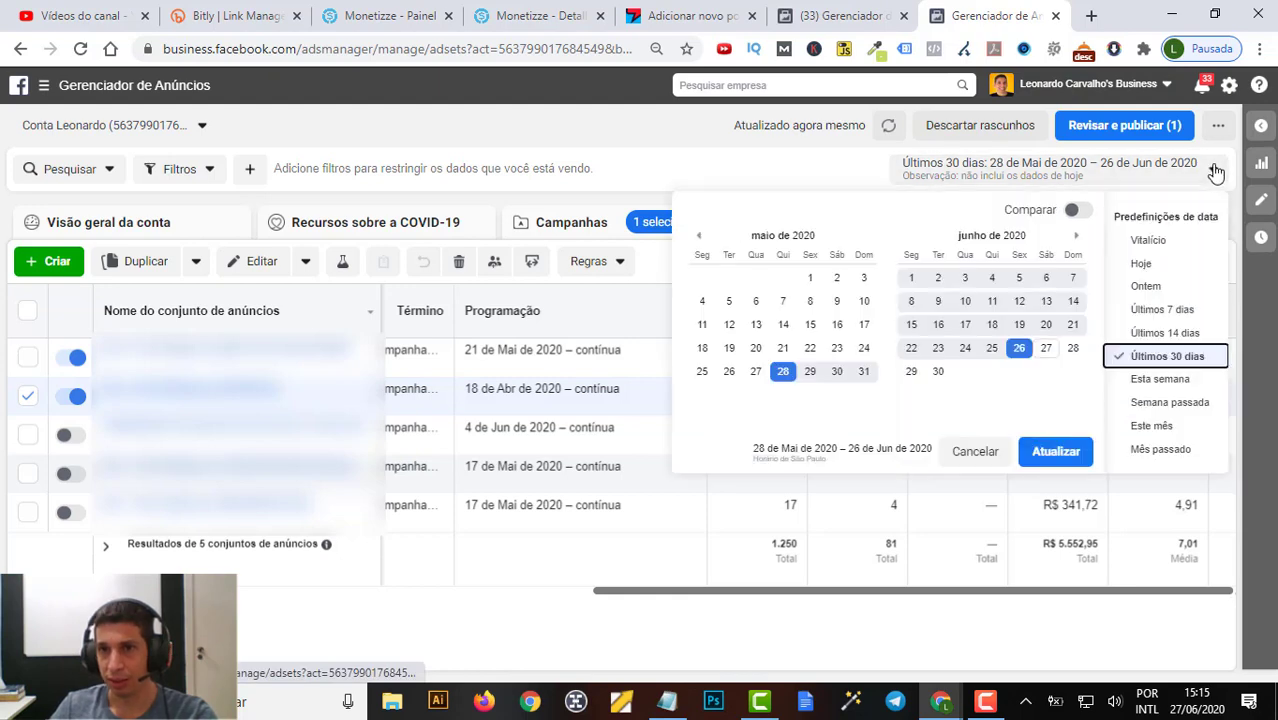
{"action": "left_click", "coordinate": [1165, 310]}
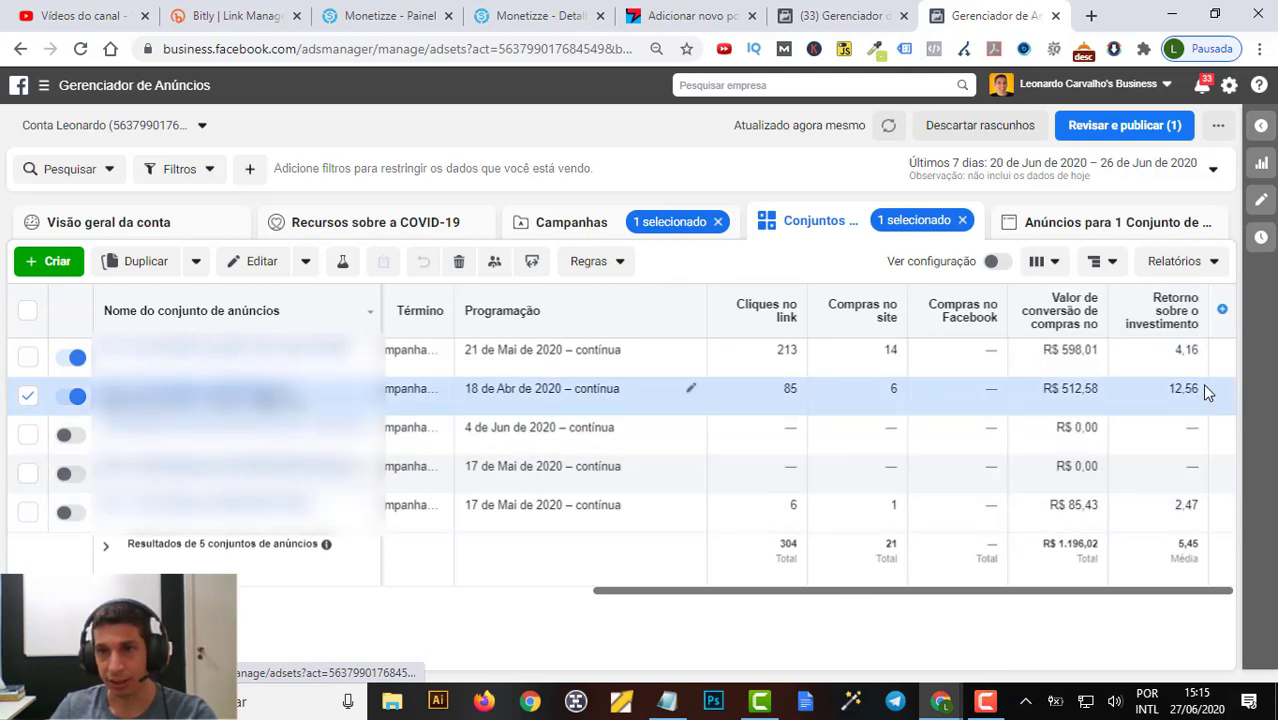
Compare the last 7 days' return on investment of the two active ad sets and check the second one's website purchases
{"action": "left_click_drag", "start_coordinate": [1199, 388], "coordinate": [1170, 389]}
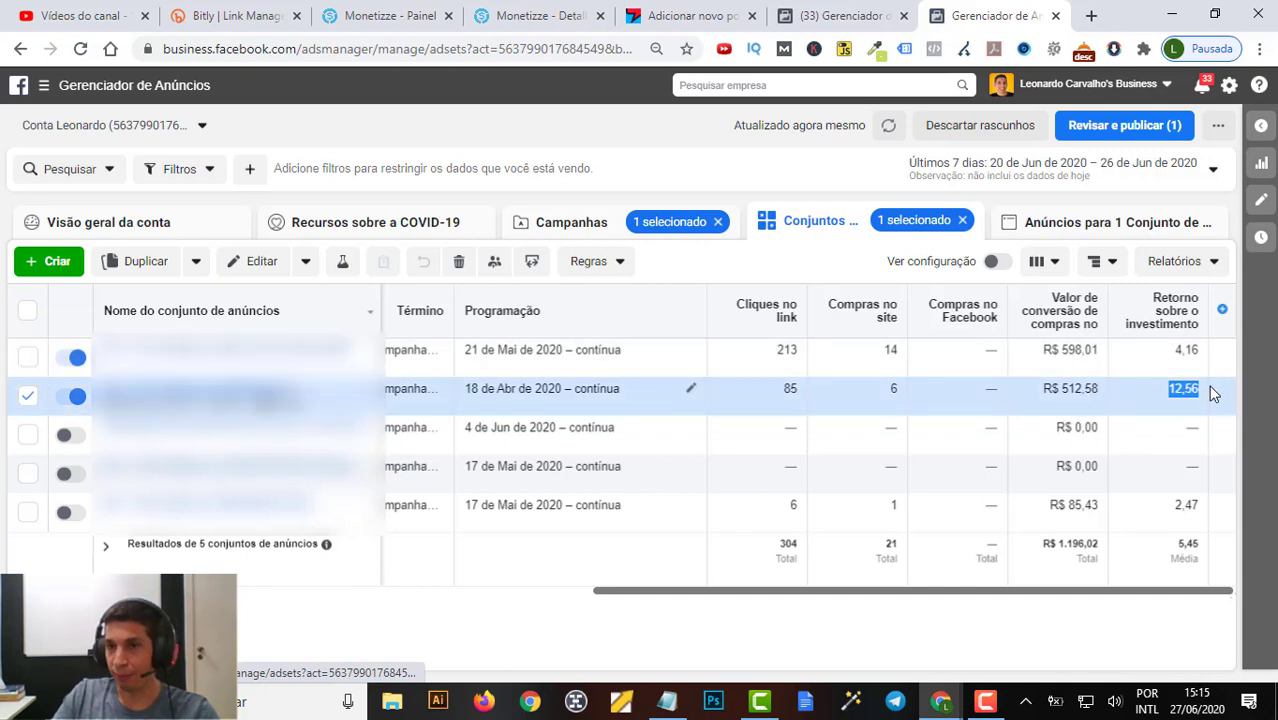
{"action": "left_click", "coordinate": [1195, 390]}
{"action": "left_click_drag", "start_coordinate": [1199, 390], "coordinate": [1166, 391]}
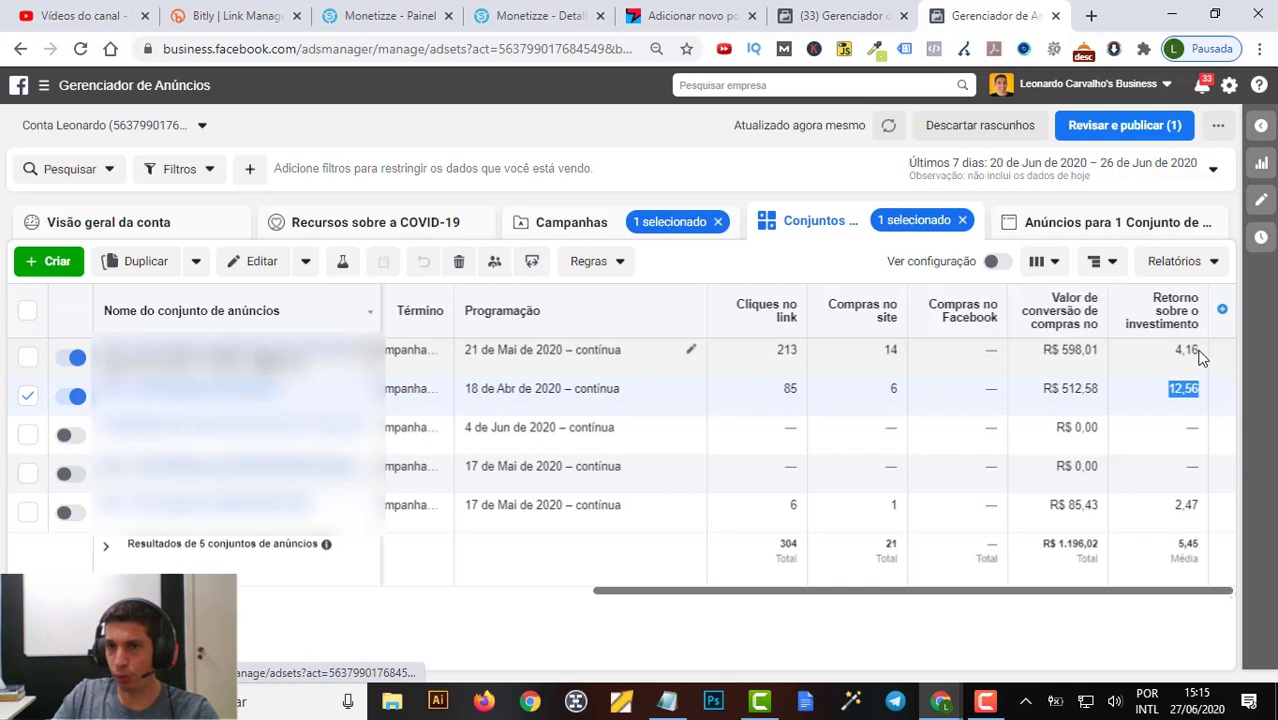
{"action": "left_click_drag", "start_coordinate": [1172, 352], "coordinate": [1198, 350]}
{"action": "left_click", "coordinate": [1187, 350]}
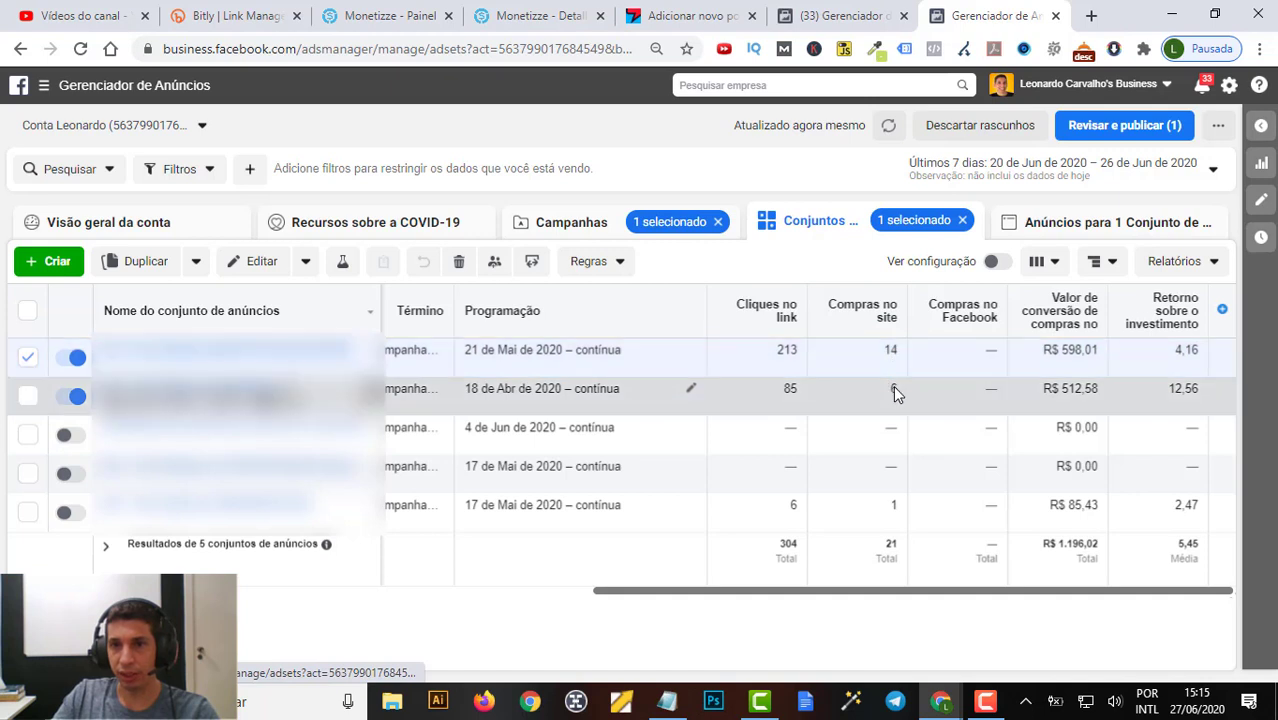
{"action": "double_click", "coordinate": [893, 388]}
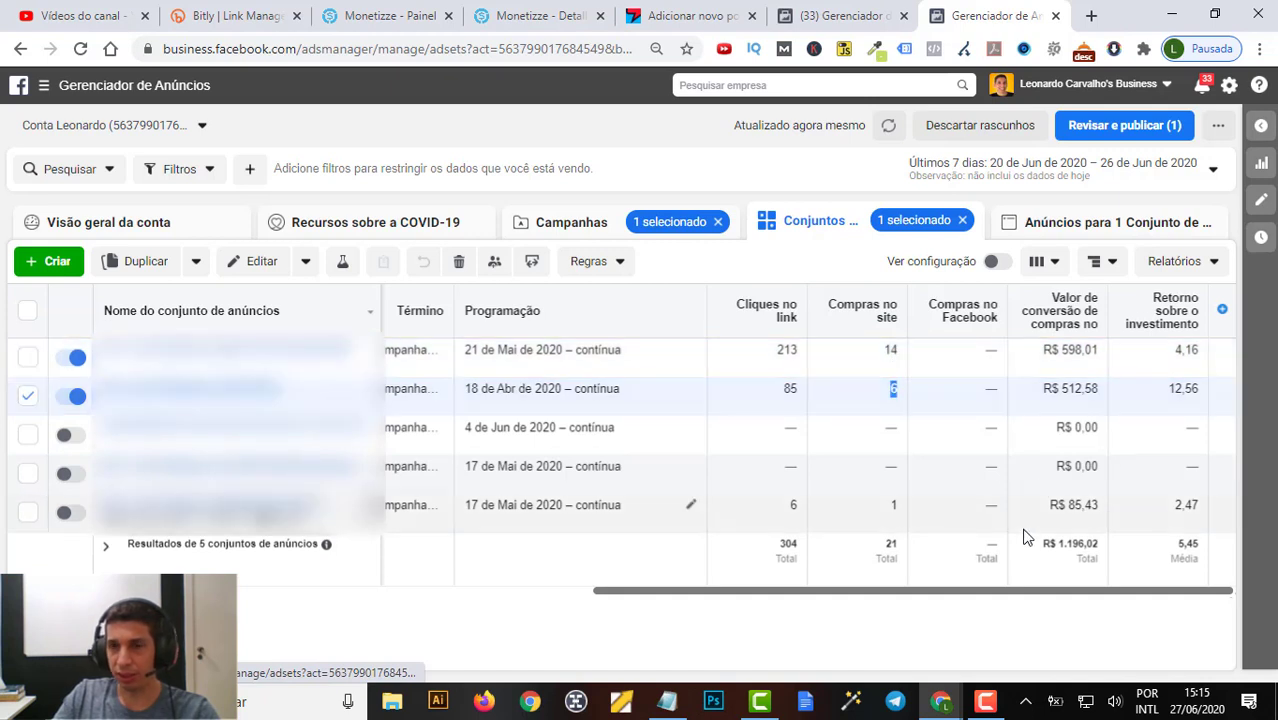